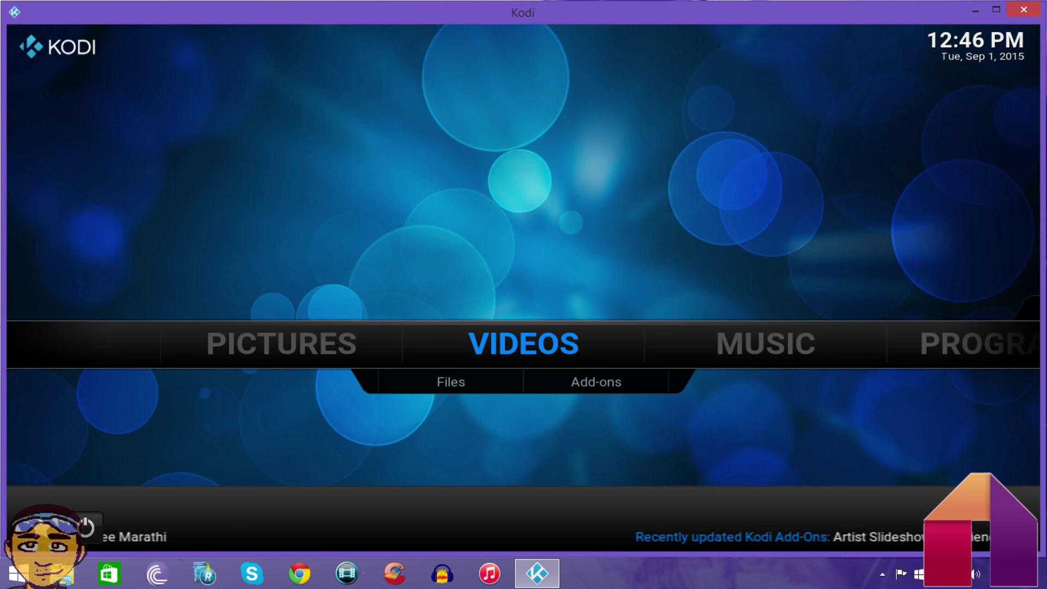
Go to SYSTEM > Settings > Add-ons and start Install from zip file.
key(Right)
key(Right)
key(Right)
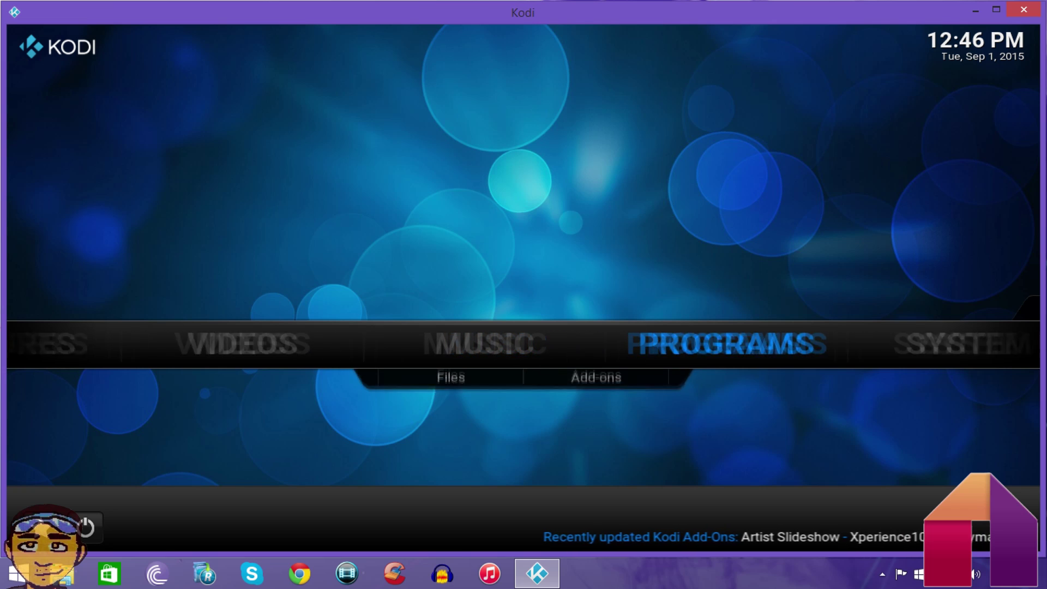
key(Down)
key(Right)
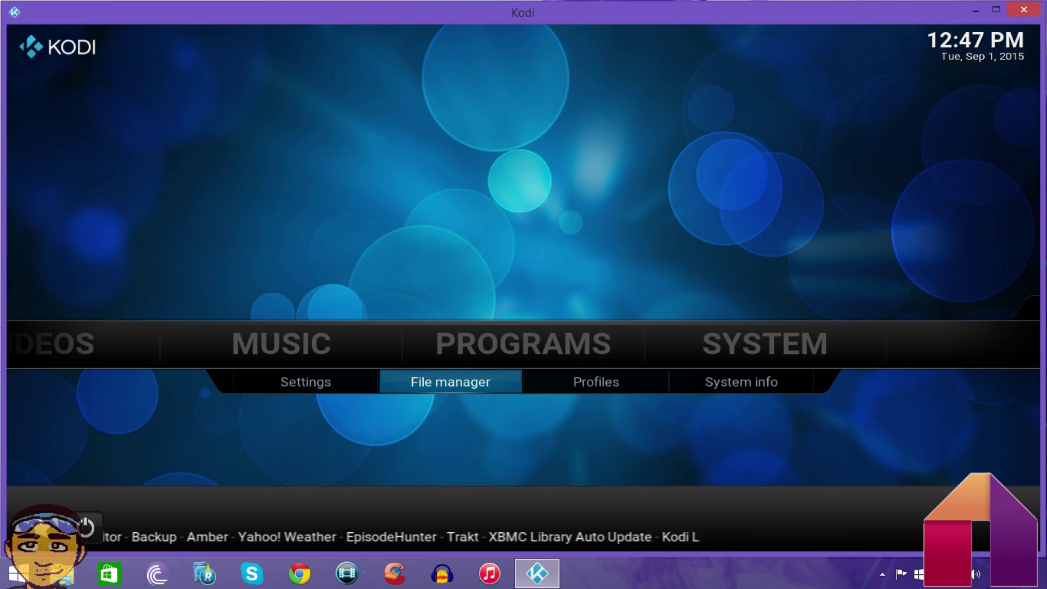
key(Up)
key(Down)
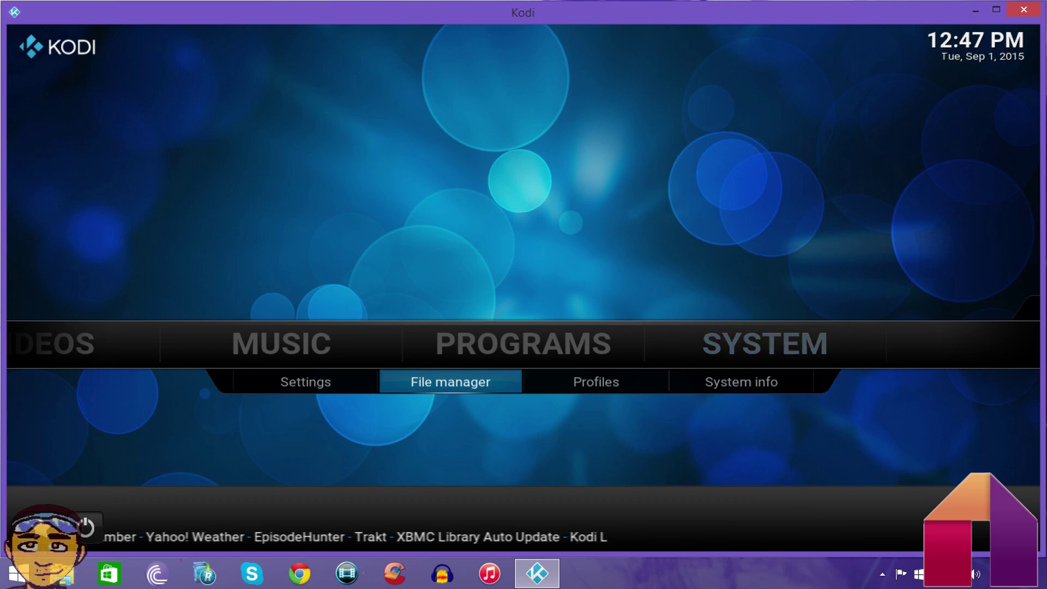
key(Left)
key(Return)
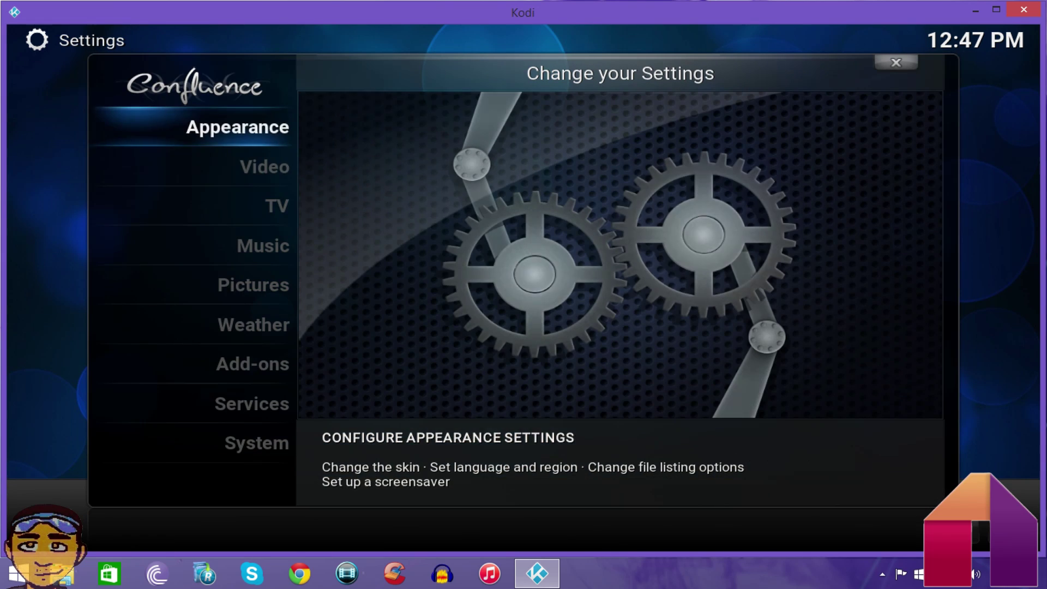
key(Down)
key(Down)
key(Down)
key(Down)
key(Down)
key(Down)
key(Return)
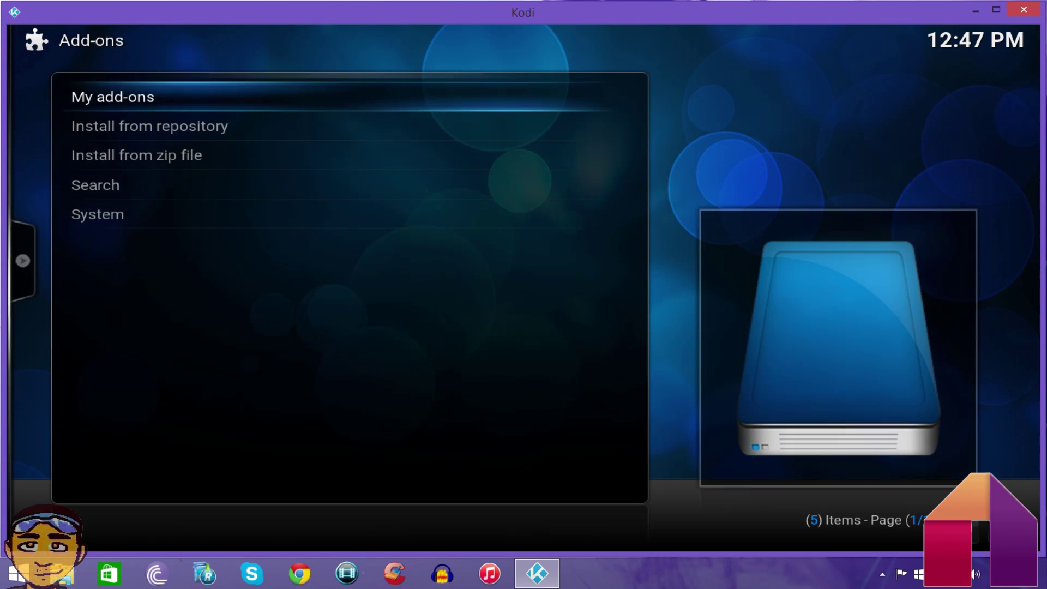
key(Down)
key(Down)
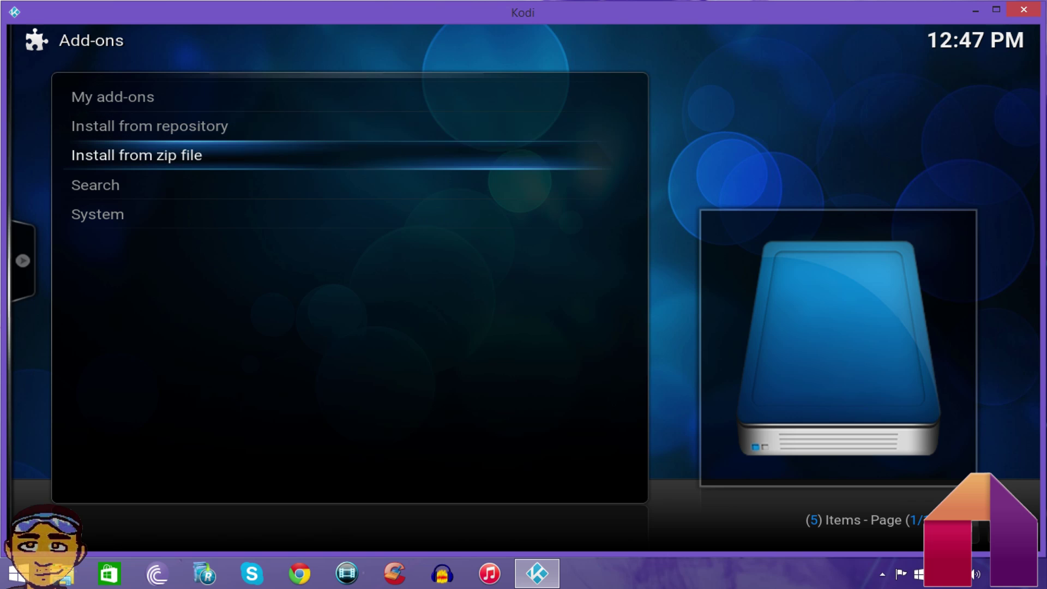
key(Return)
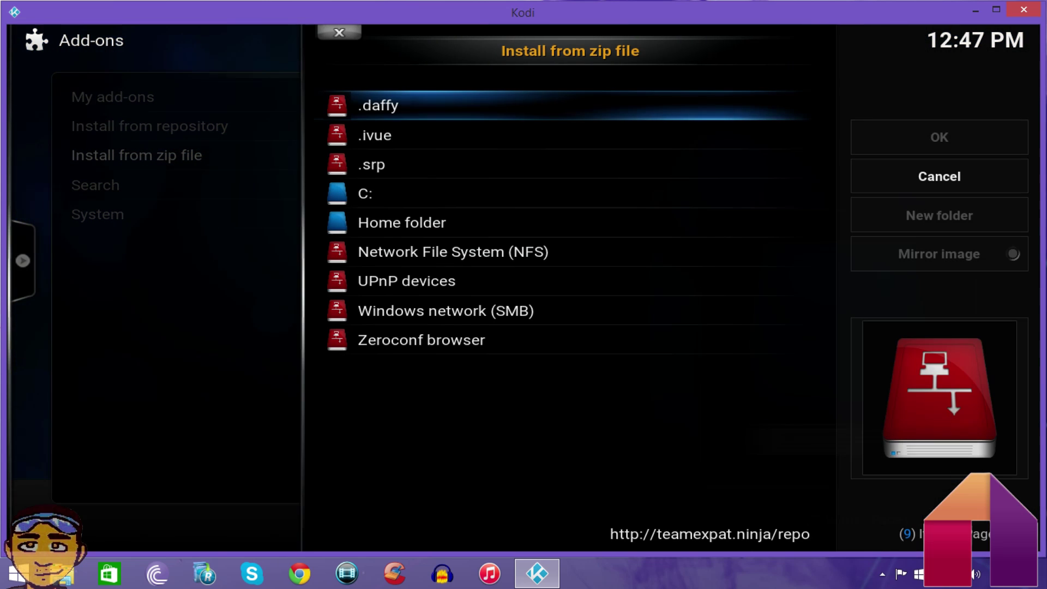
Browse C: > Users to the user's Desktop and install MobdroRepository.ah.zip.
key(Down)
key(Down)
key(Down)
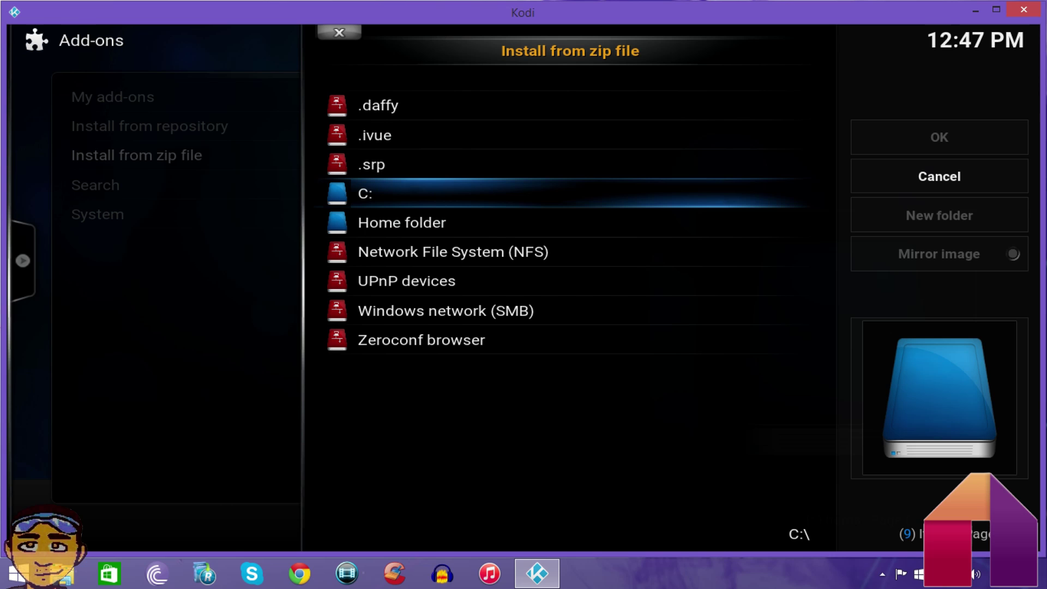
key(Return)
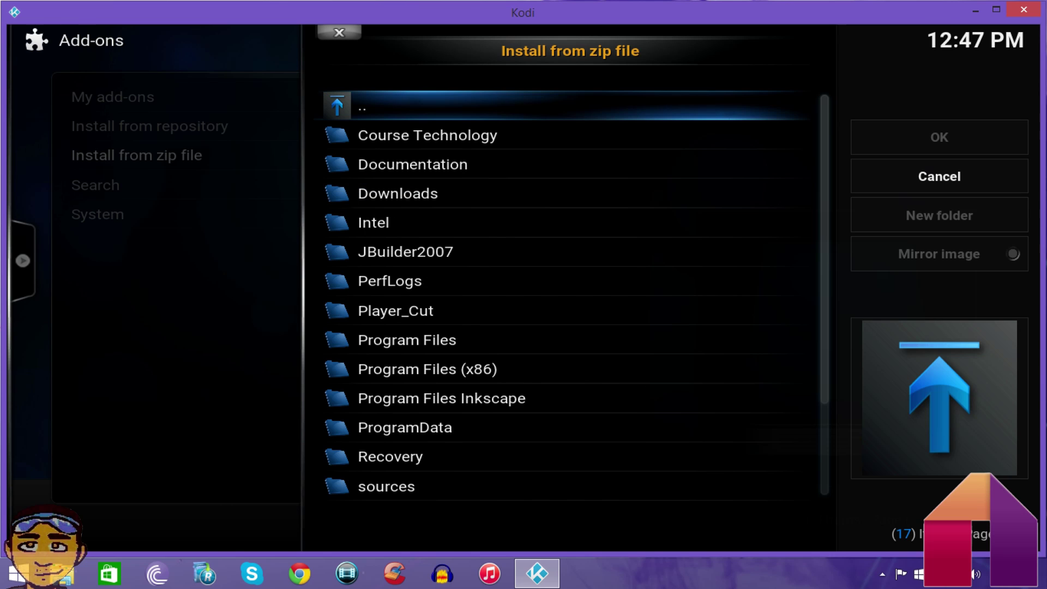
key(Up)
key(Up)
key(Up)
key(Return)
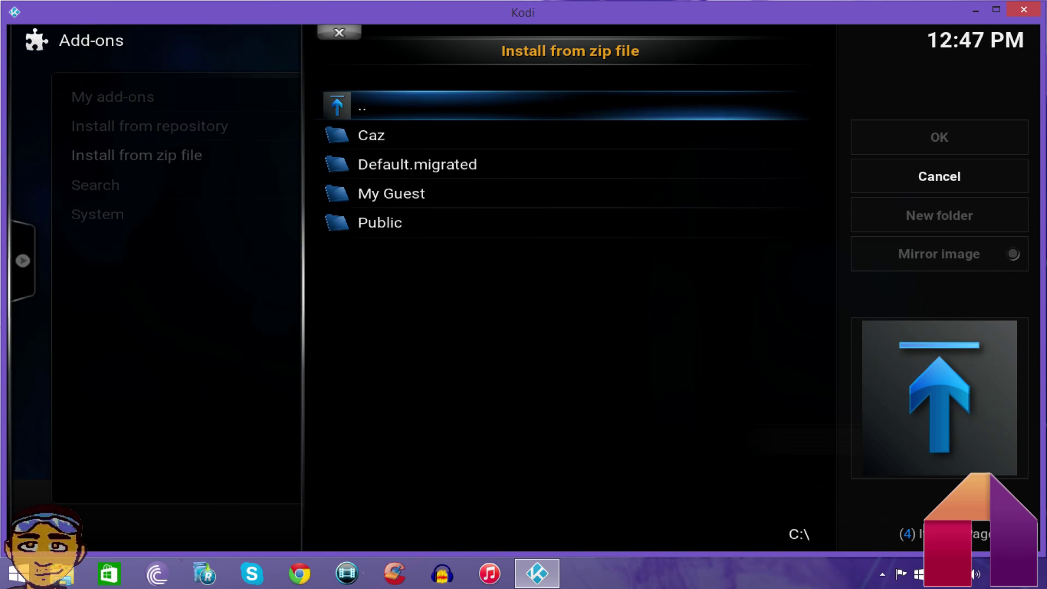
key(Down)
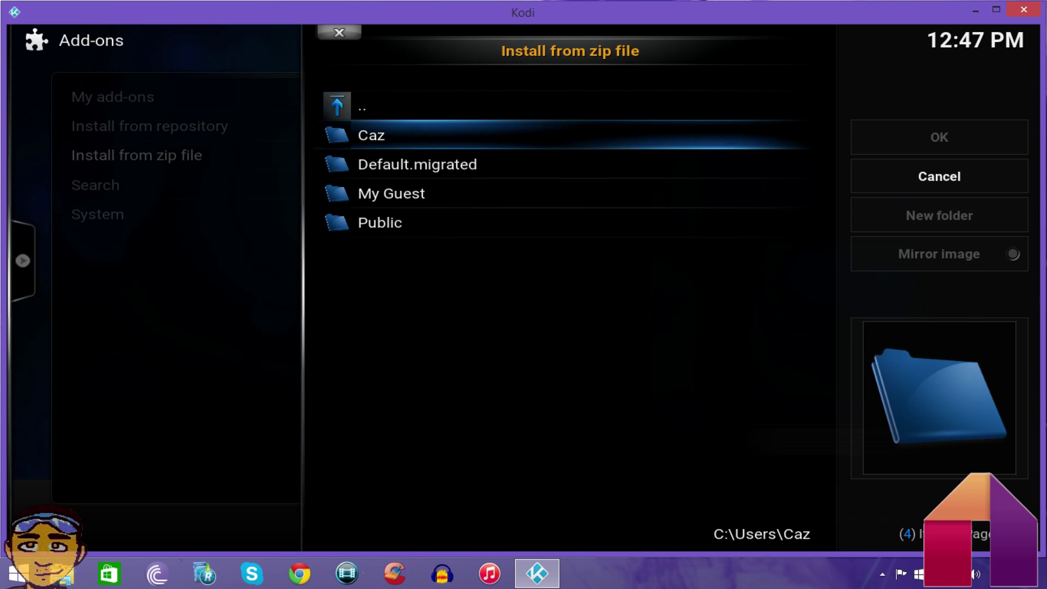
key(Return)
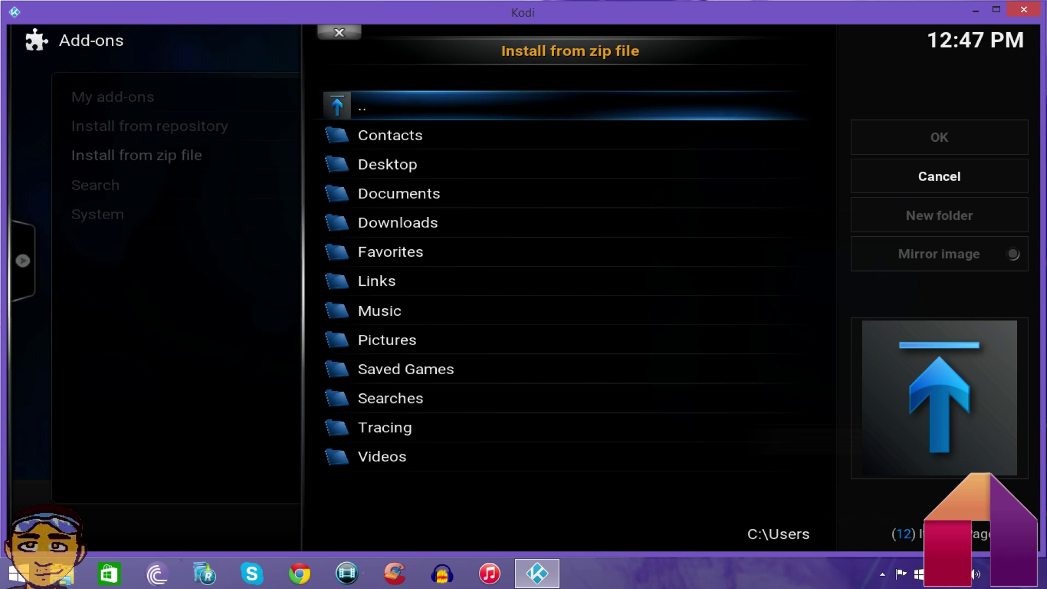
key(Down)
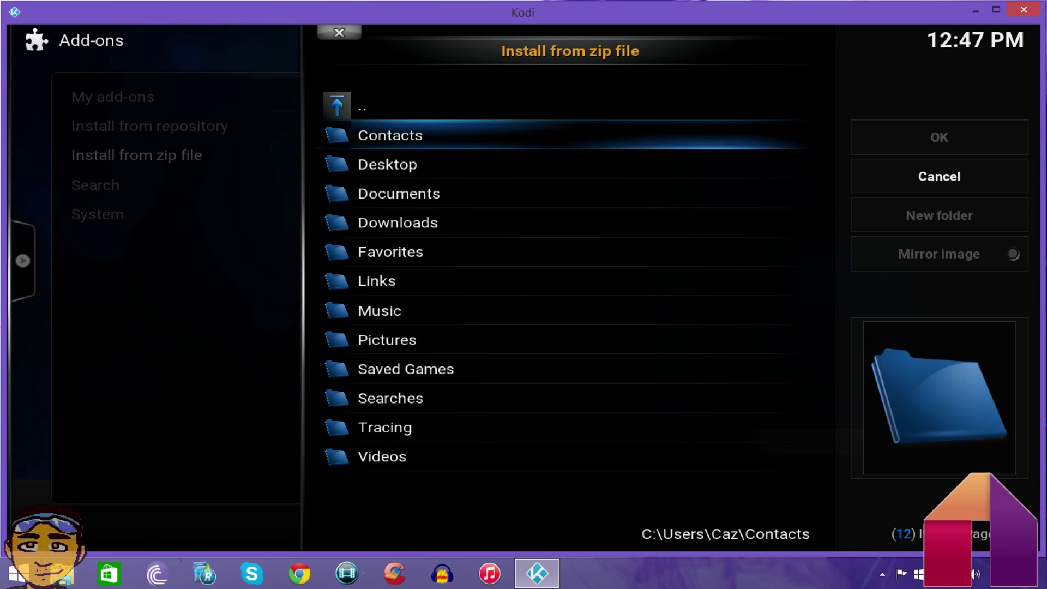
key(Down)
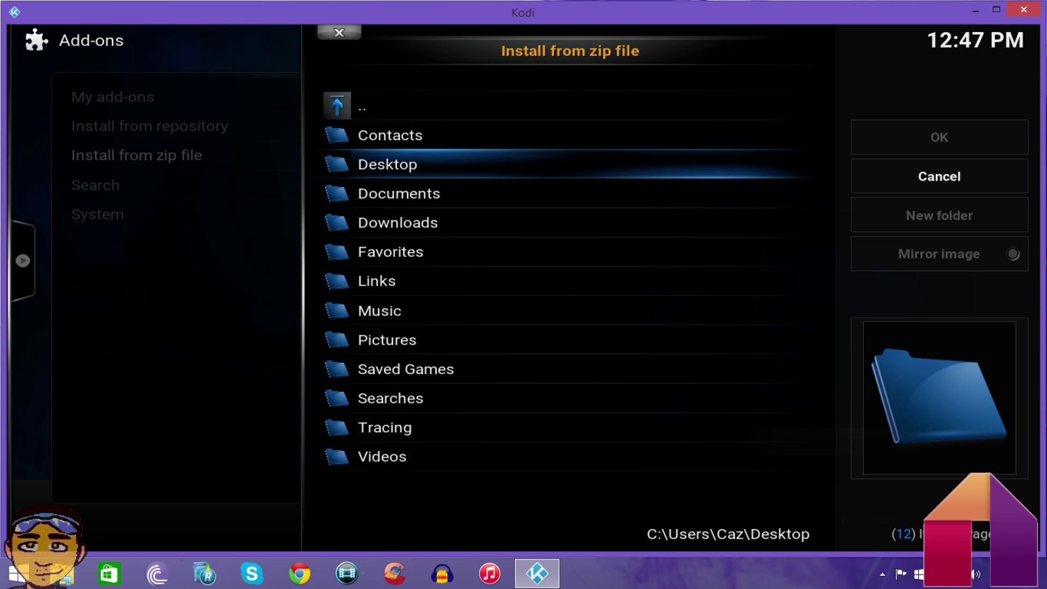
key(Return)
key(Down)
key(Down)
key(Down)
key(Down)
key(Down)
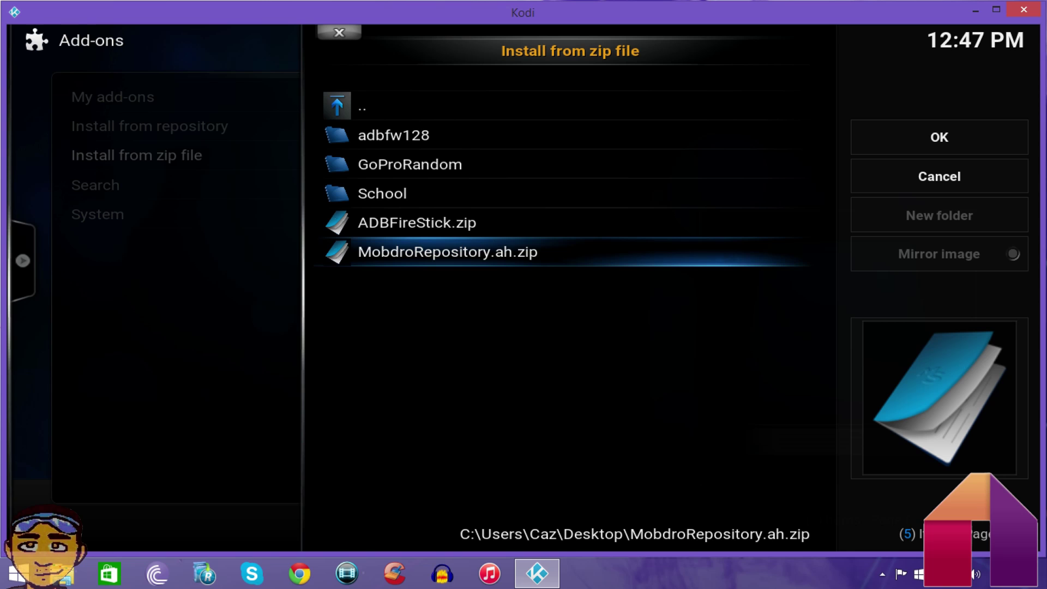
key(Return)
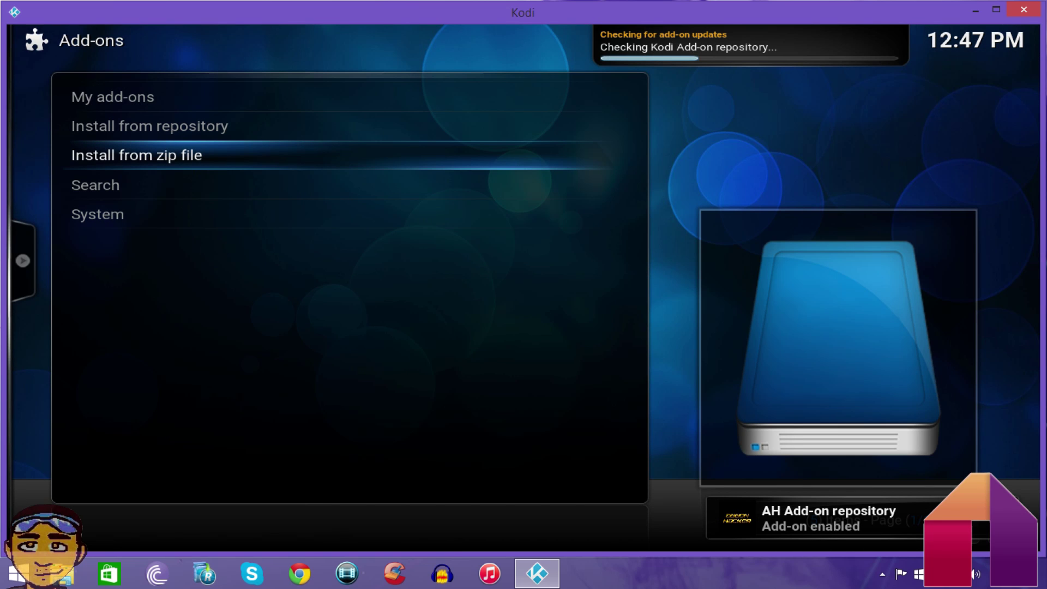
Install Mobdro 1.04 from the AH Add-on repository's Video add-ons category.
key(Up)
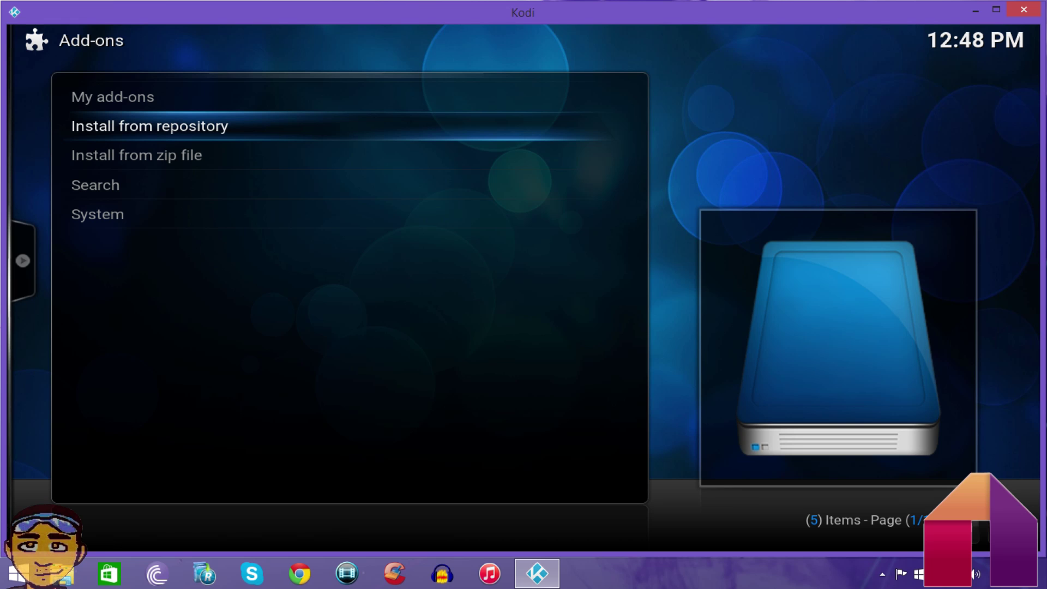
key(Return)
key(Down)
key(Down)
key(Down)
key(Down)
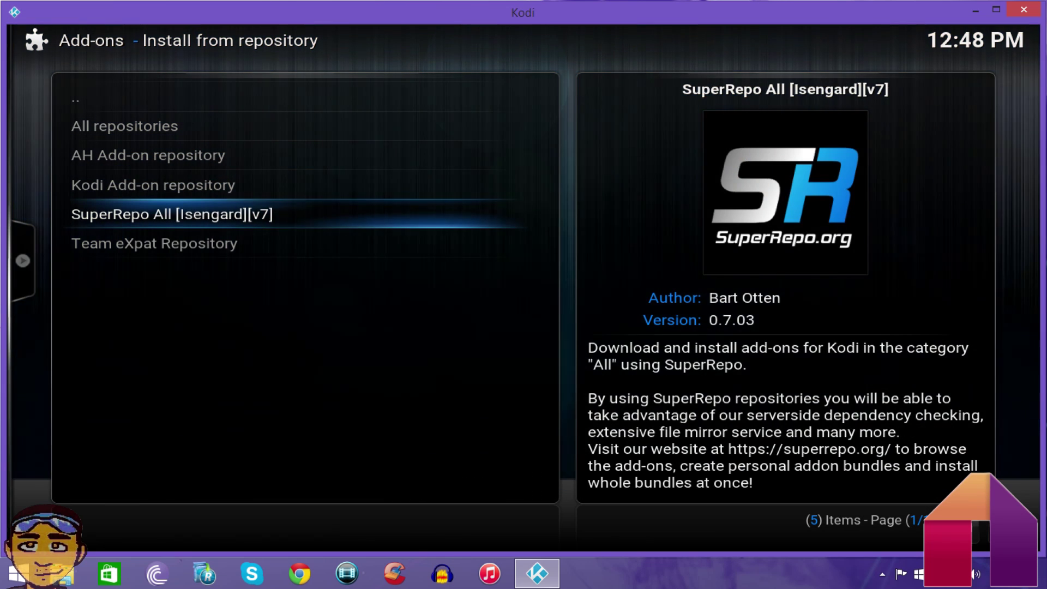
key(Up)
key(Up)
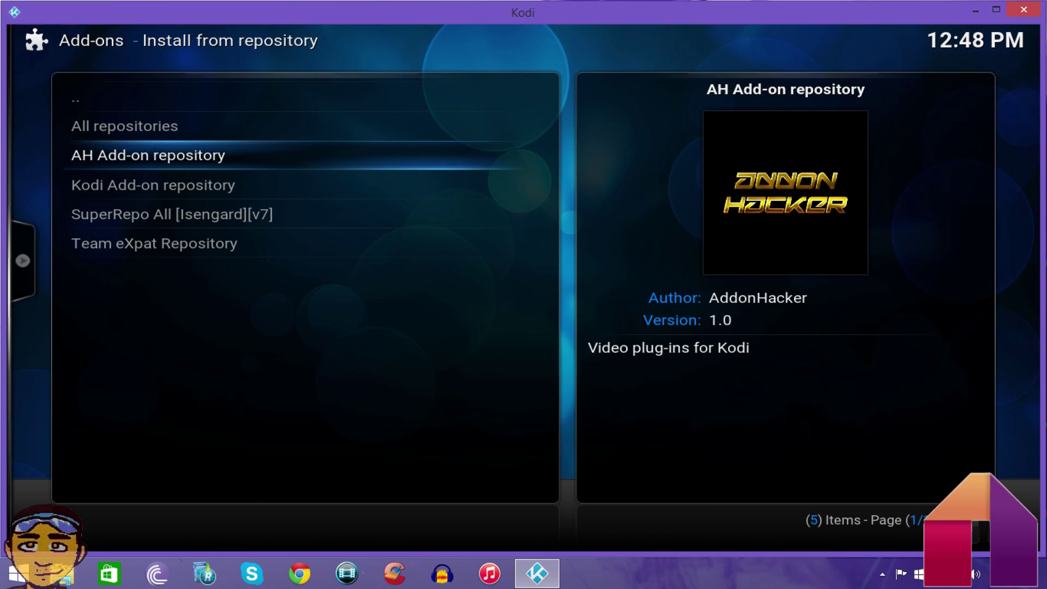
key(Return)
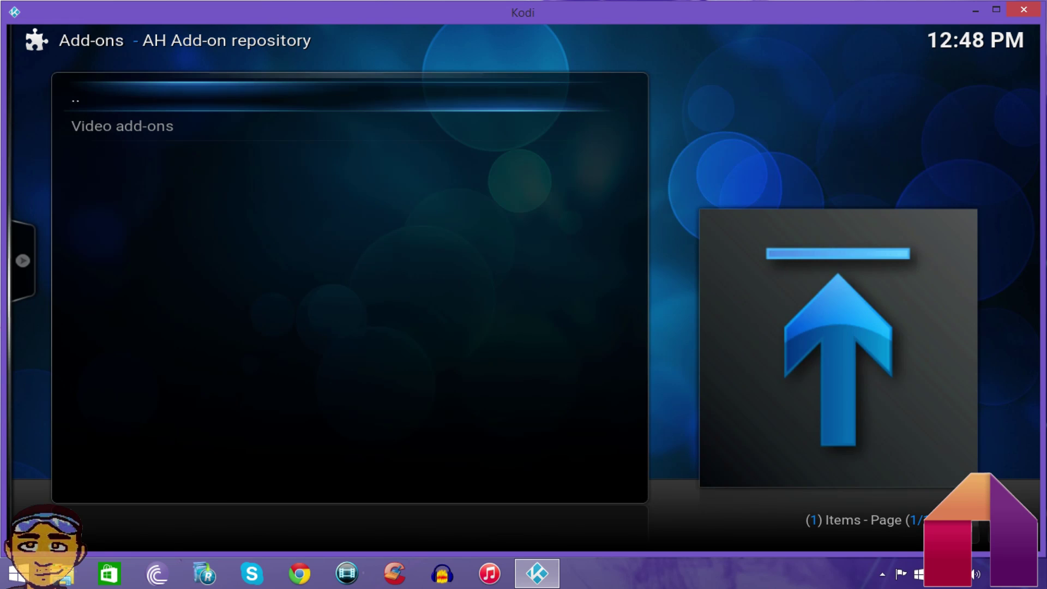
key(Down)
key(Return)
key(Down)
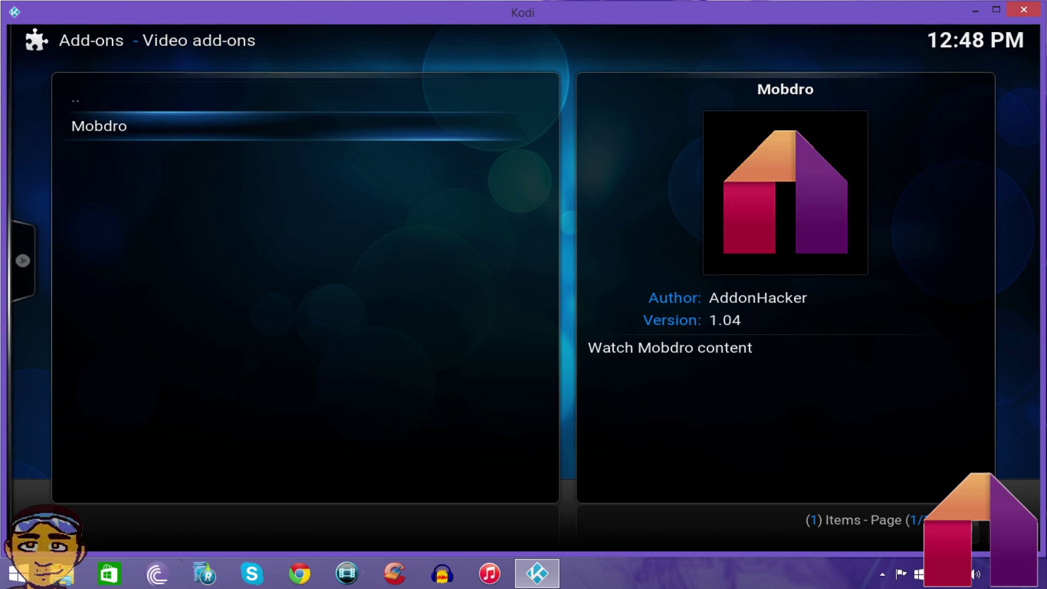
key(Return)
key(Return)
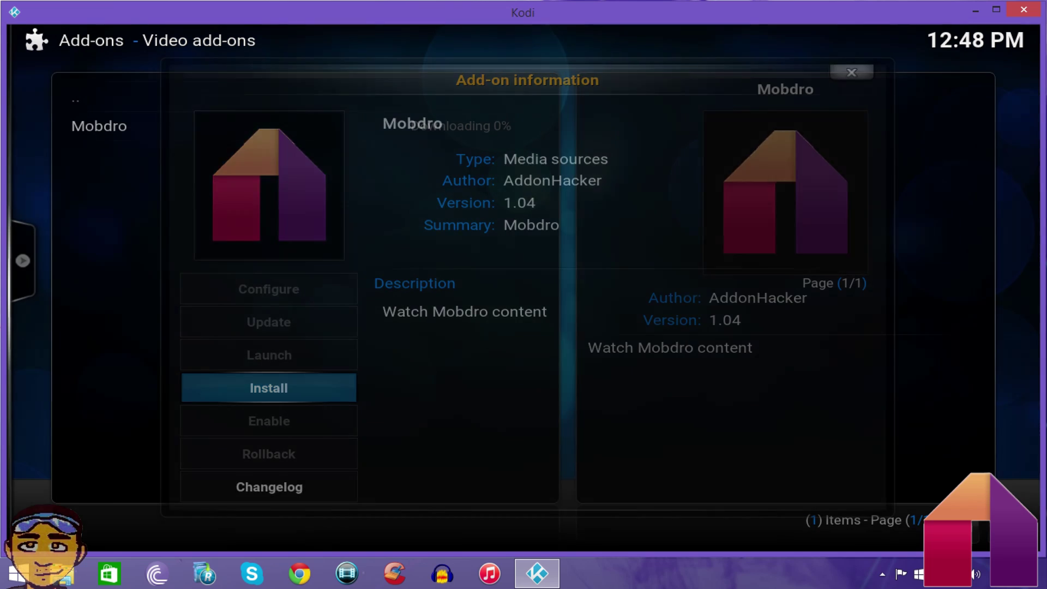
key(Escape)
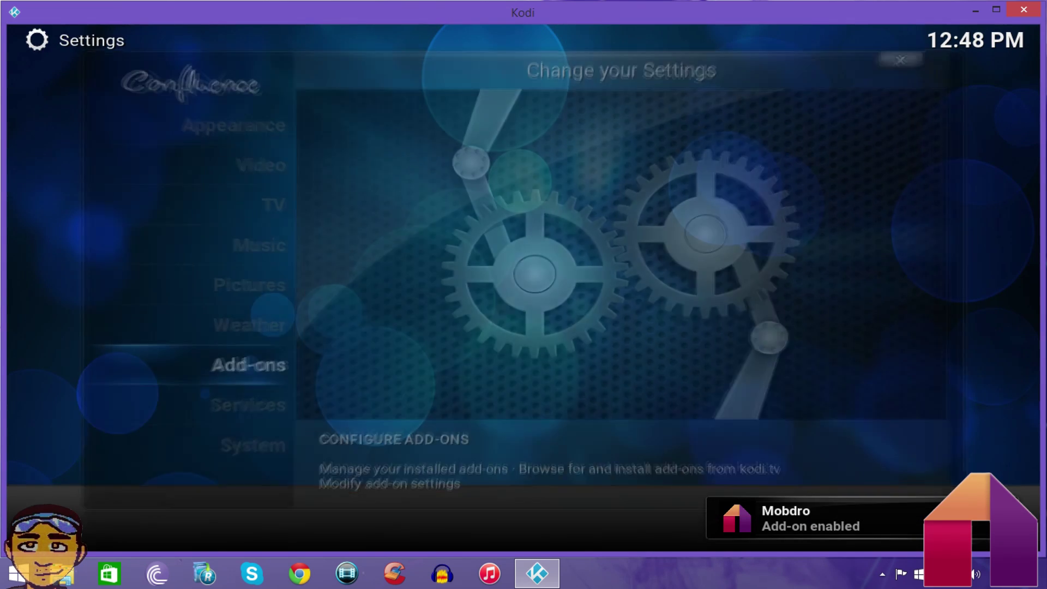
Return home, go to VIDEOS > Add-ons and open the Mobdro add-on.
key(Escape)
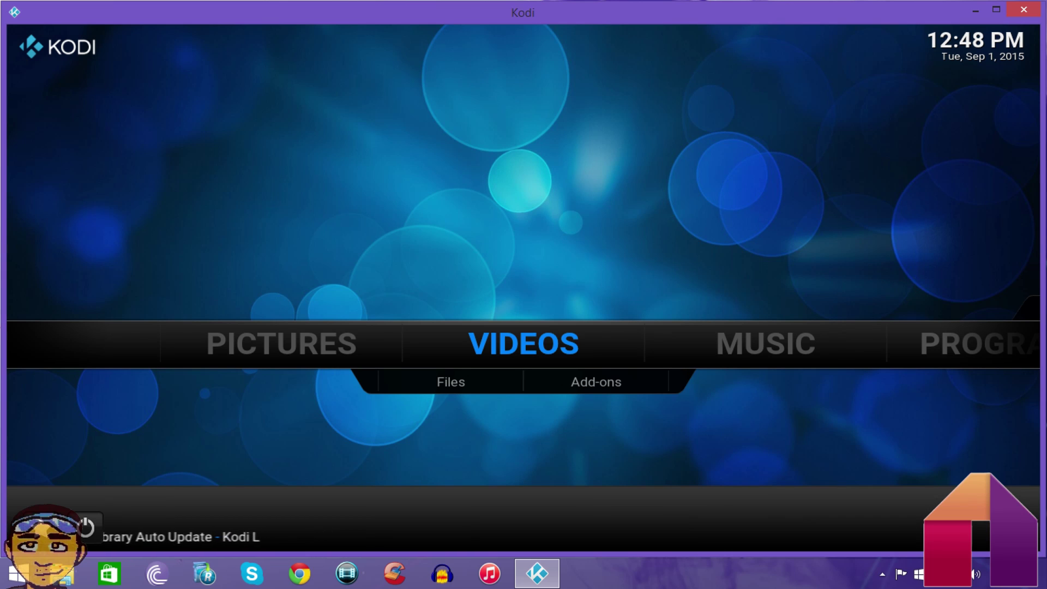
key(Down)
key(Right)
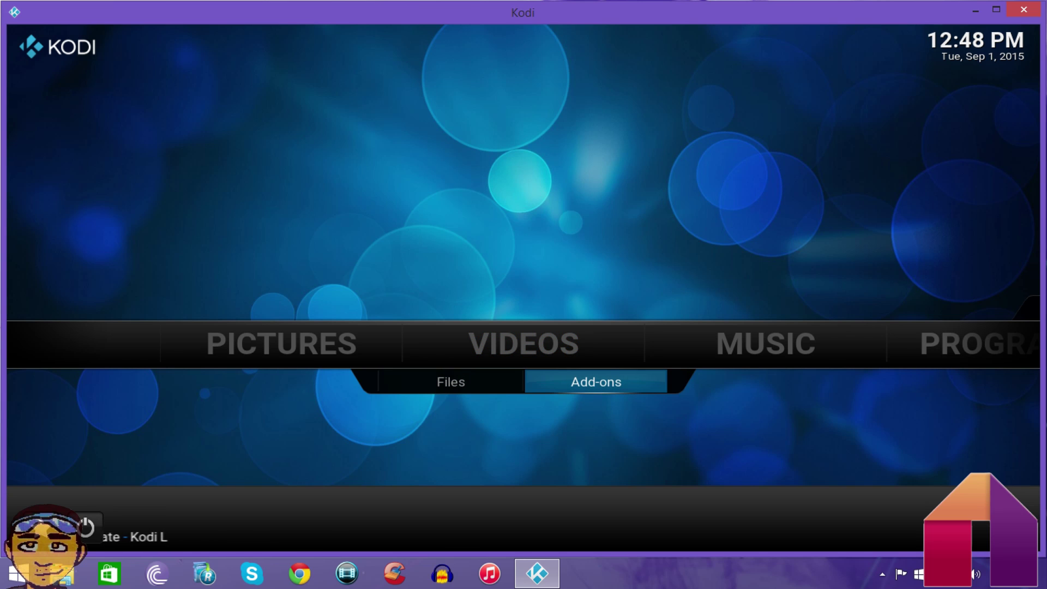
key(Return)
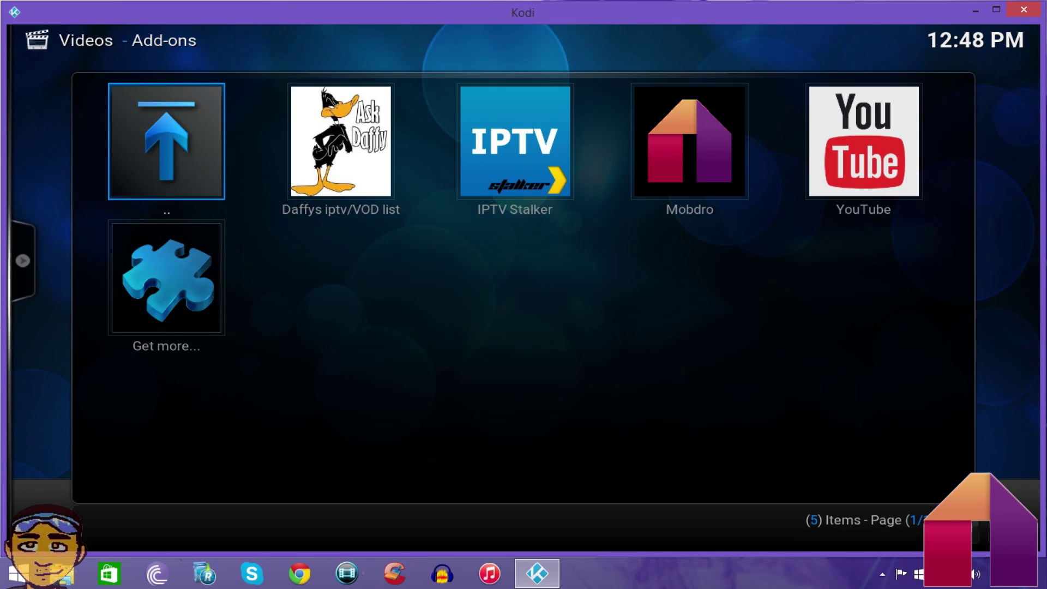
key(Right)
key(Right)
key(Right)
key(Right)
key(Left)
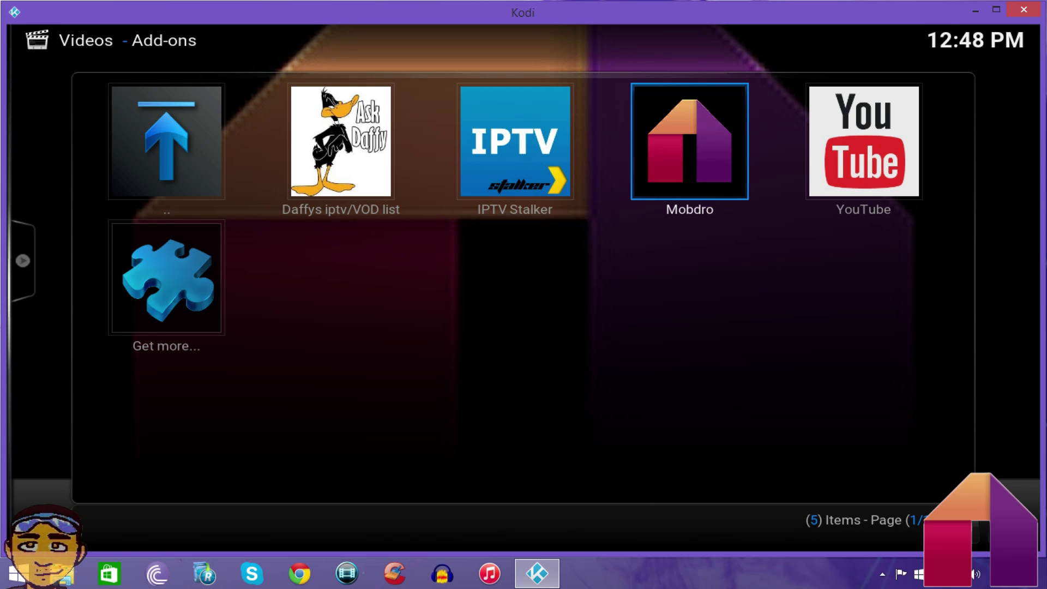
key(Return)
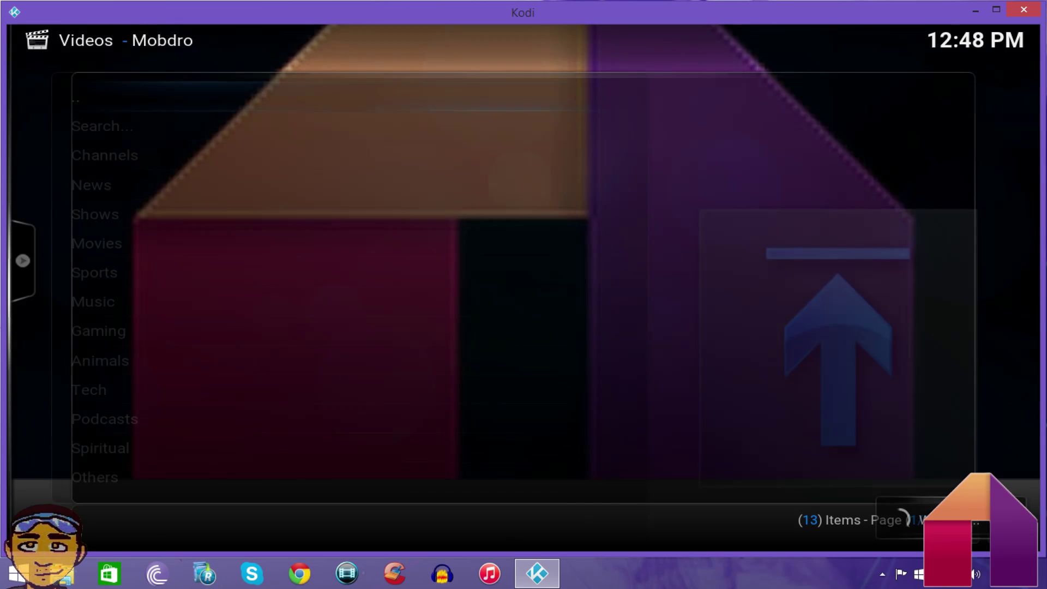
Open the Channels category in the Mobdro add-on.
key(Down)
key(Down)
key(Down)
key(Down)
key(Down)
key(Down)
key(Down)
key(Down)
key(Down)
key(Down)
key(Down)
key(Down)
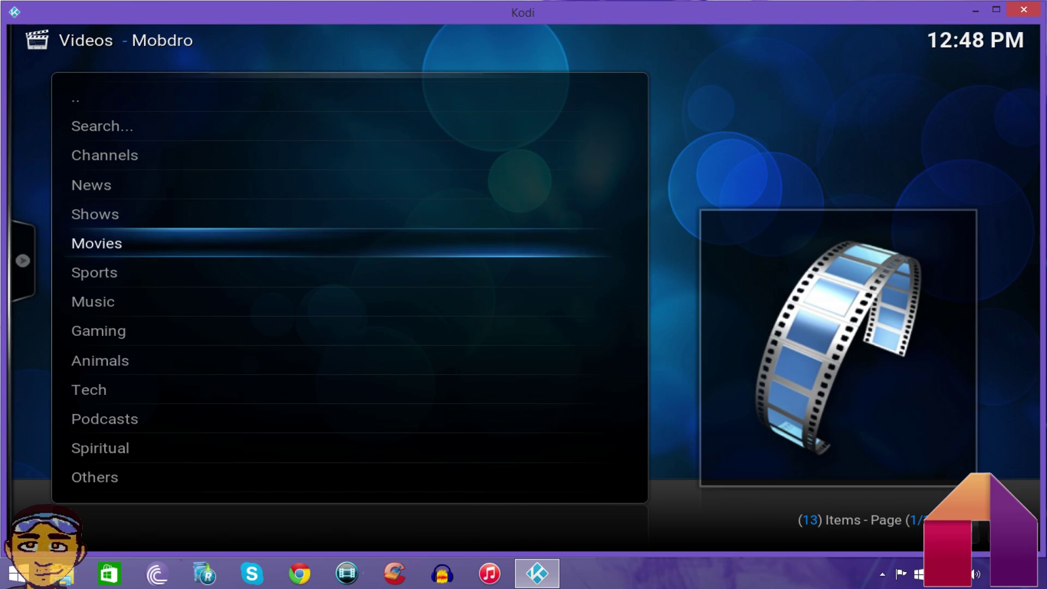
key(Up)
key(Up)
key(Up)
key(Up)
key(Up)
key(Up)
key(Up)
key(Up)
key(Up)
key(Up)
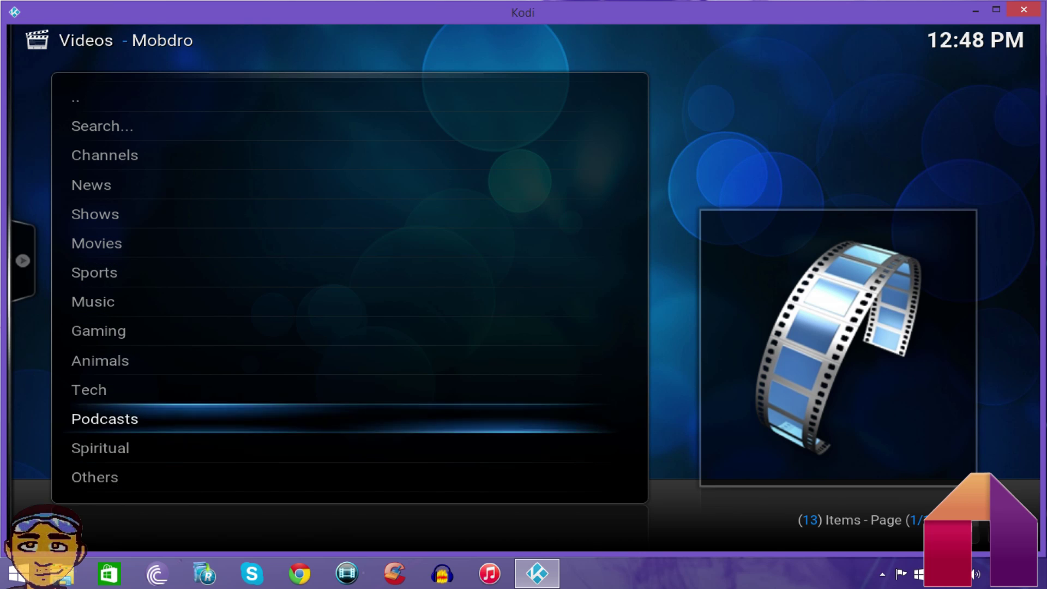
key(Up)
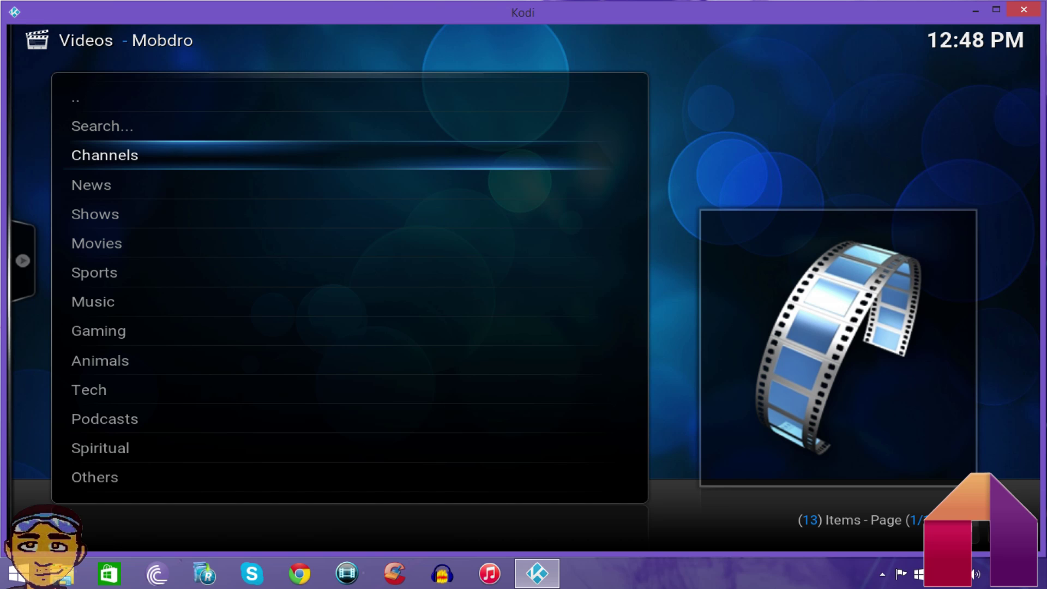
key(Return)
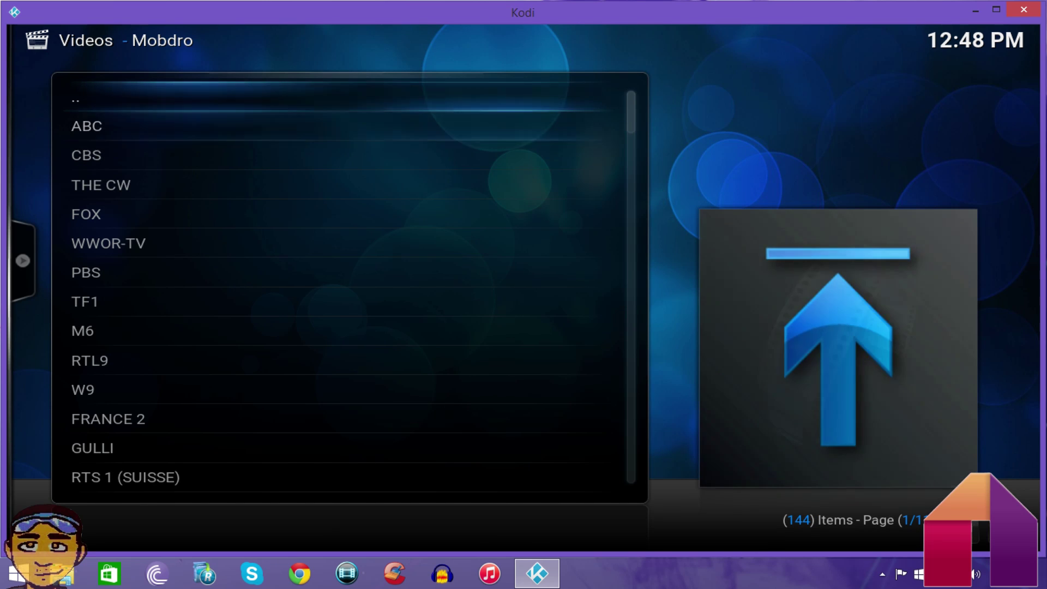
Play the ABC channel, then stop it.
key(Down)
key(Down)
key(Up)
key(Up)
key(Down)
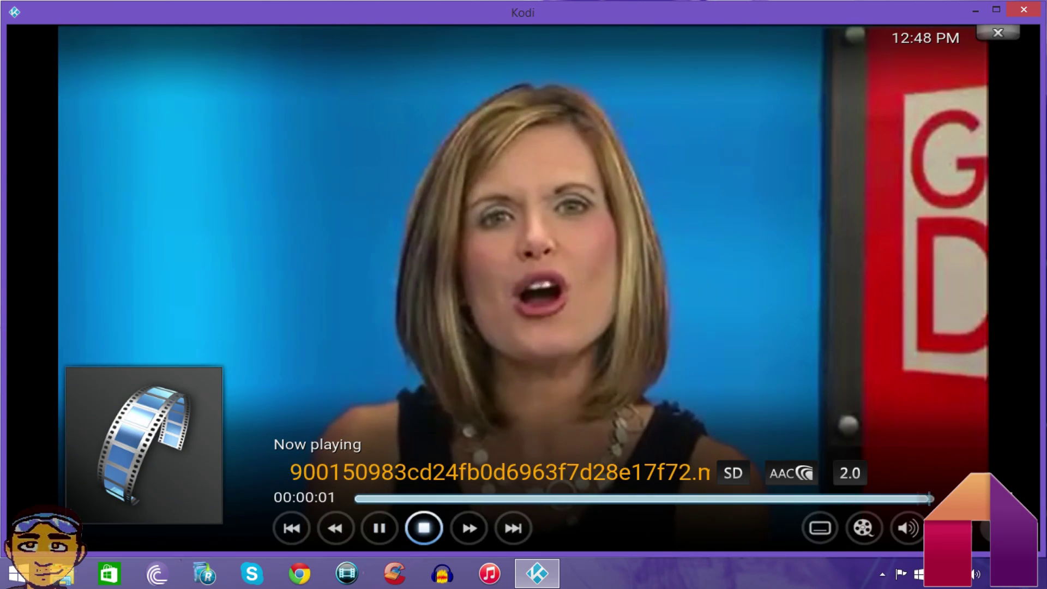
key(Return)
Play and stop THE CW, then PBS.
key(Down)
key(Down)
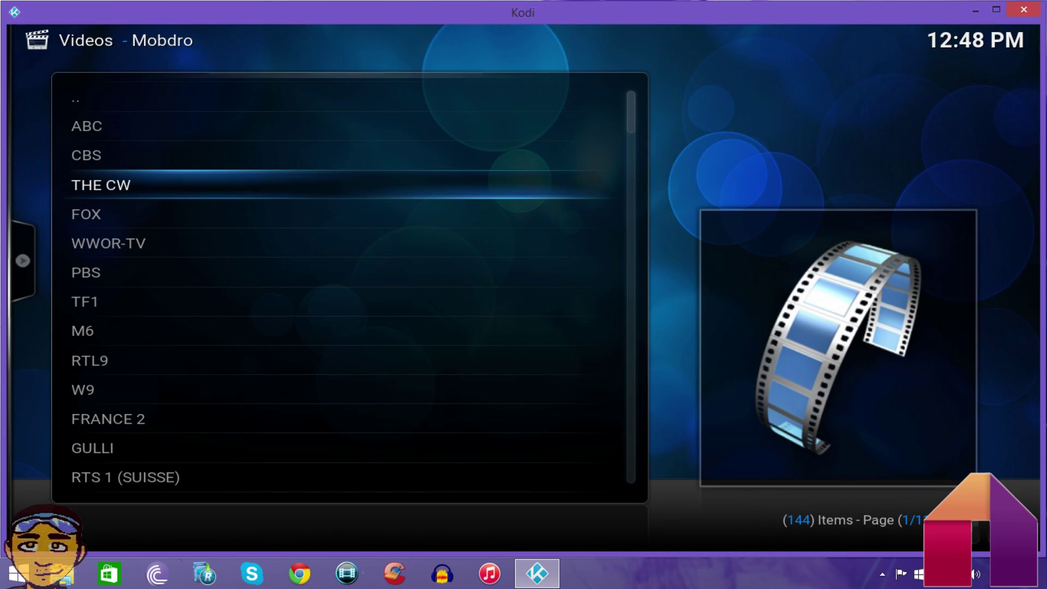
key(Return)
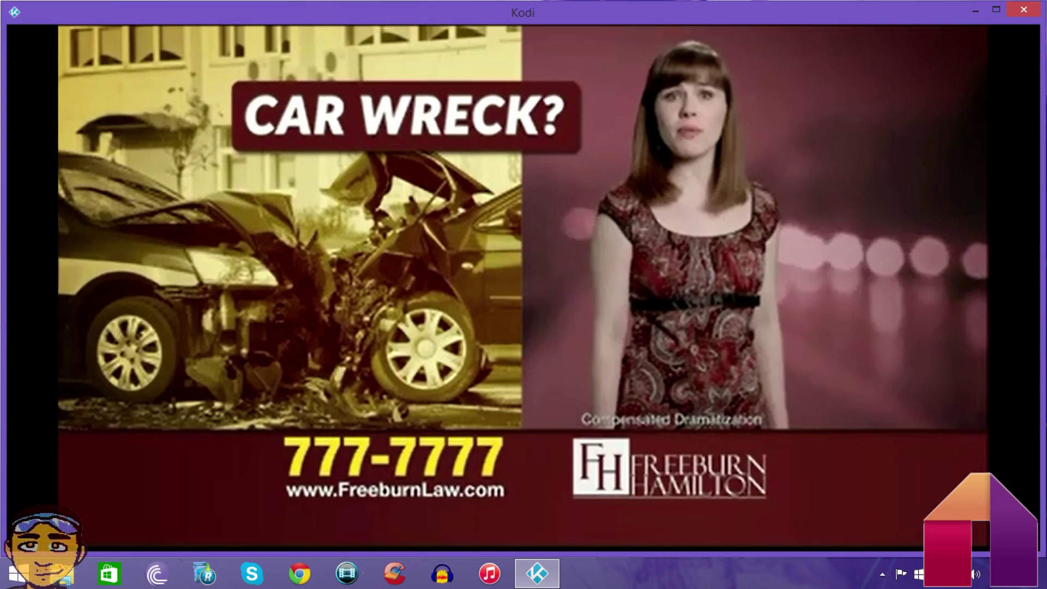
key(Return)
key(Right)
key(Return)
key(Down)
key(Down)
key(Down)
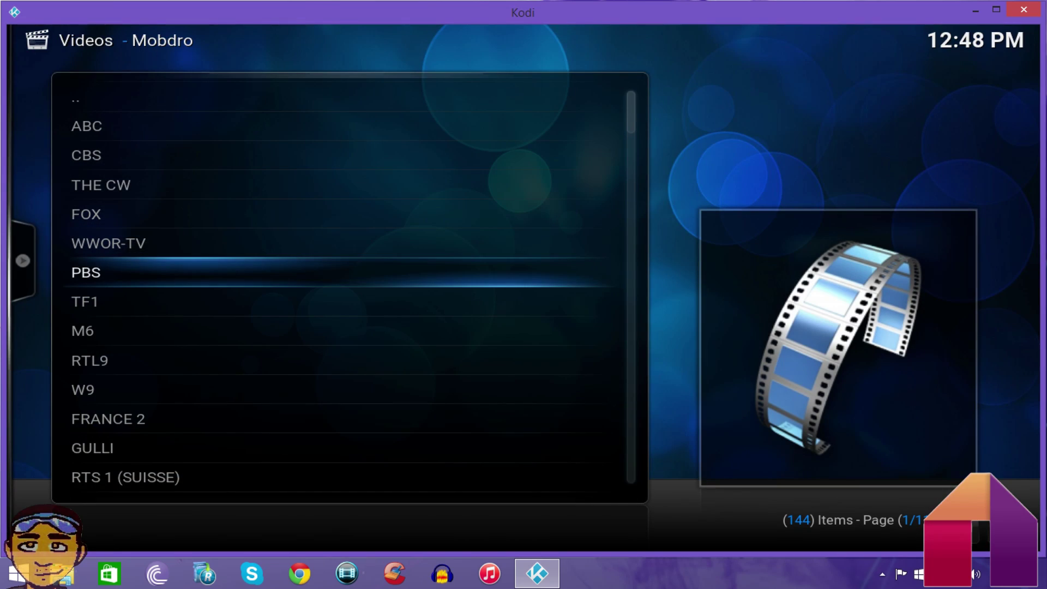
key(Return)
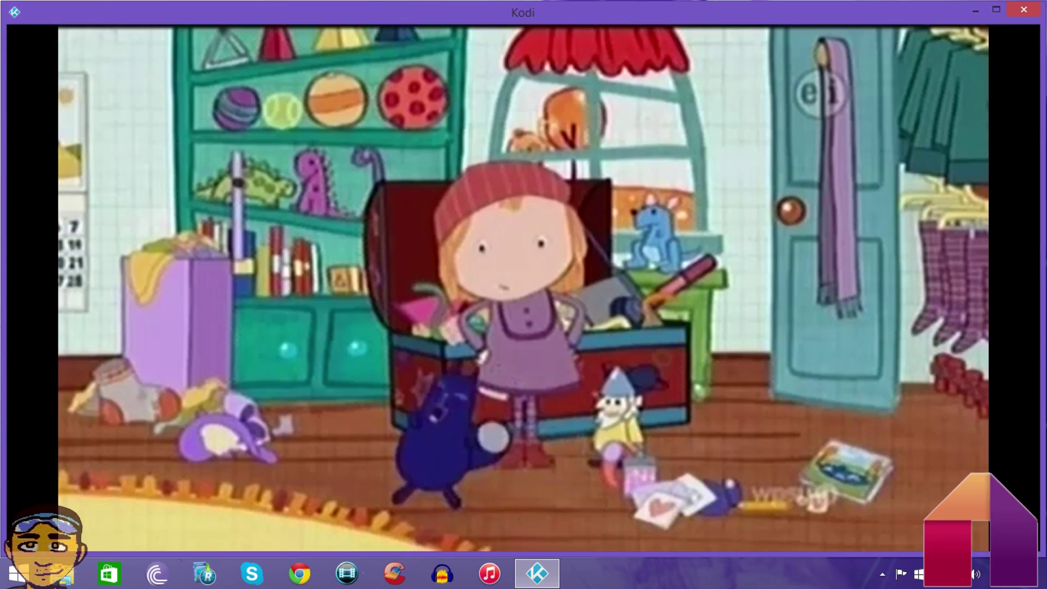
key(Return)
key(Right)
key(Return)
Play and stop RTL9 and GULLI, then move down to BBC TWO.
key(Down)
key(Down)
key(Down)
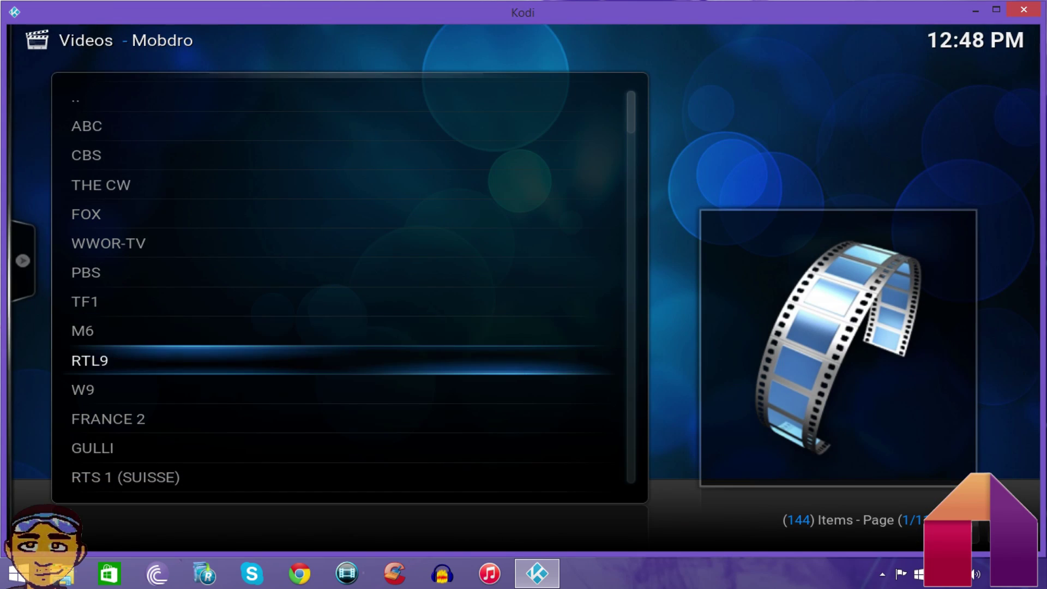
key(Return)
key(Return)
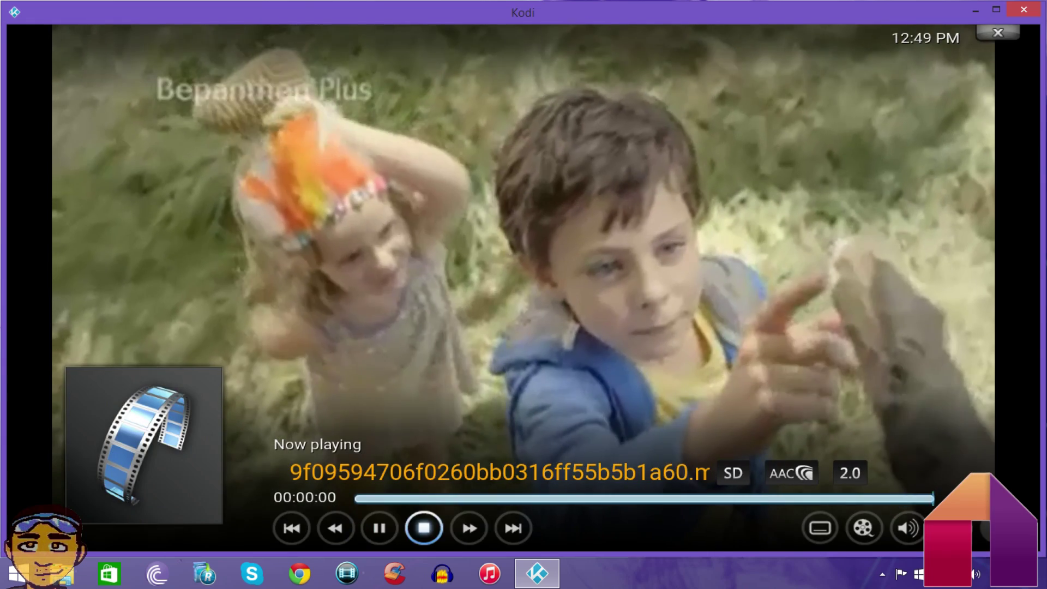
key(Right)
key(Return)
key(Down)
key(Down)
key(Down)
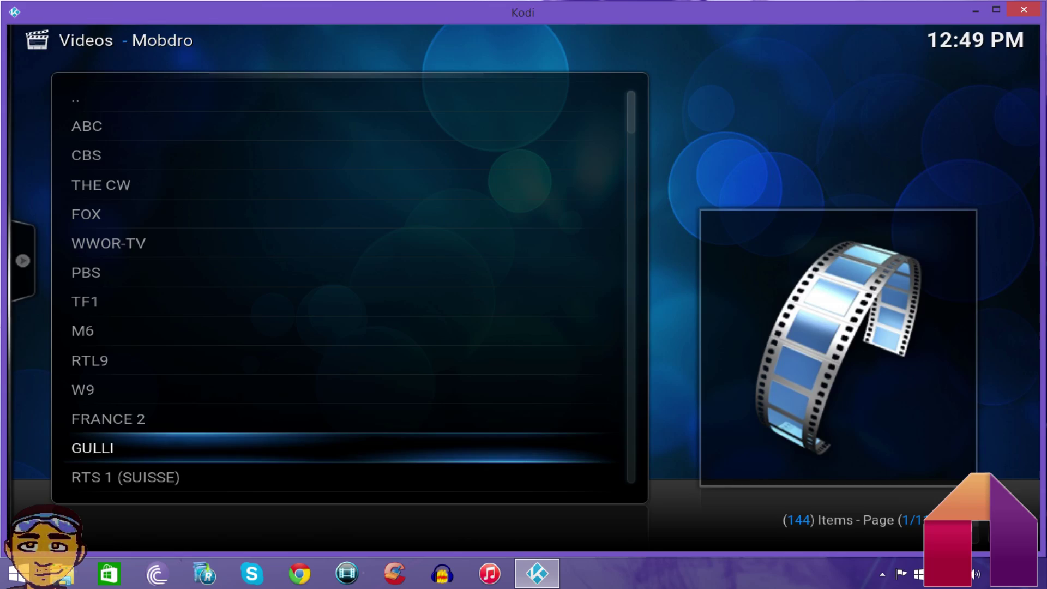
key(Return)
key(Return)
key(Right)
key(Return)
key(Down)
key(Down)
key(Down)
key(Down)
key(Down)
key(Down)
key(Down)
key(Down)
key(Down)
key(Down)
key(Down)
key(Down)
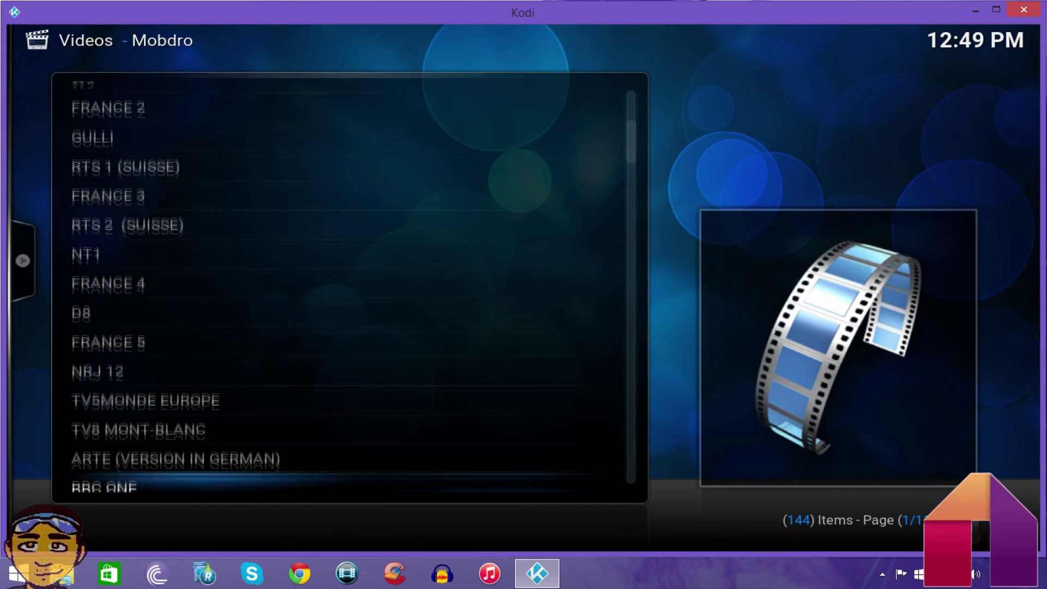
key(Down)
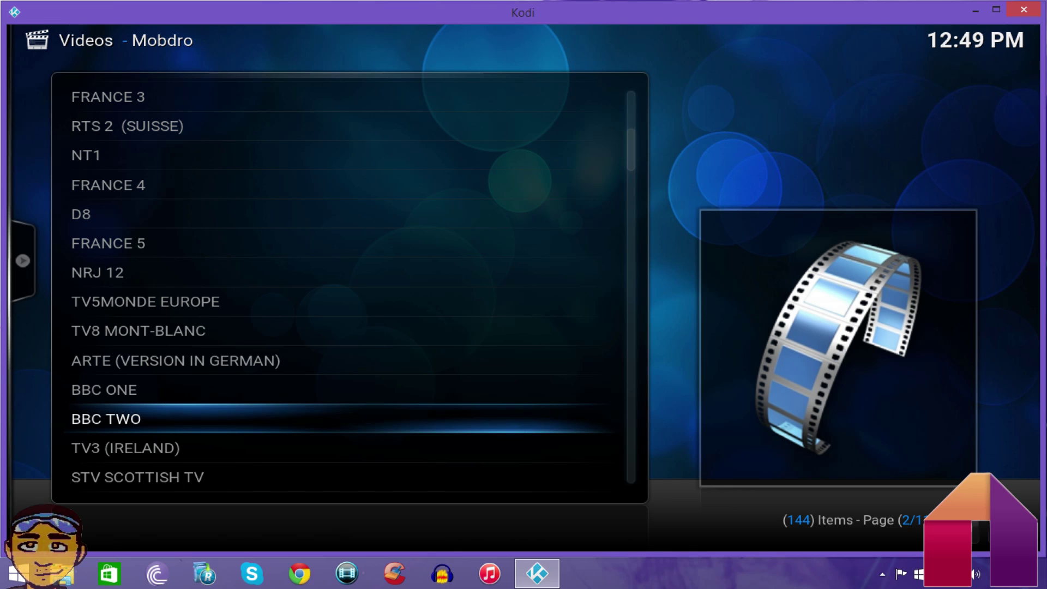
Play and stop BBC TWO, then try playing HBO HD.
key(Return)
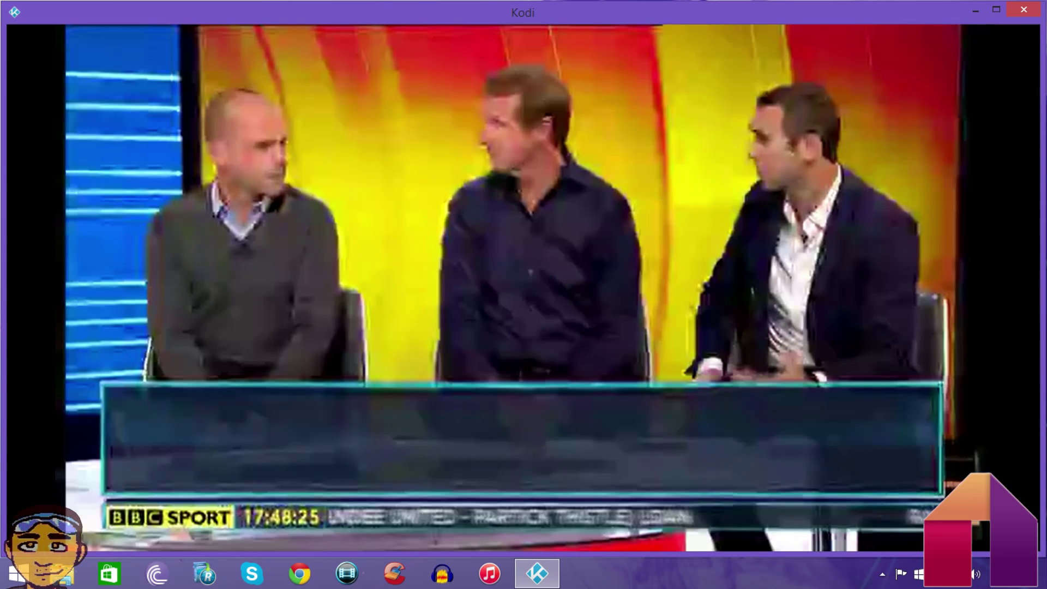
key(Return)
key(x)
key(Down)
key(Down)
key(Down)
key(Down)
key(Down)
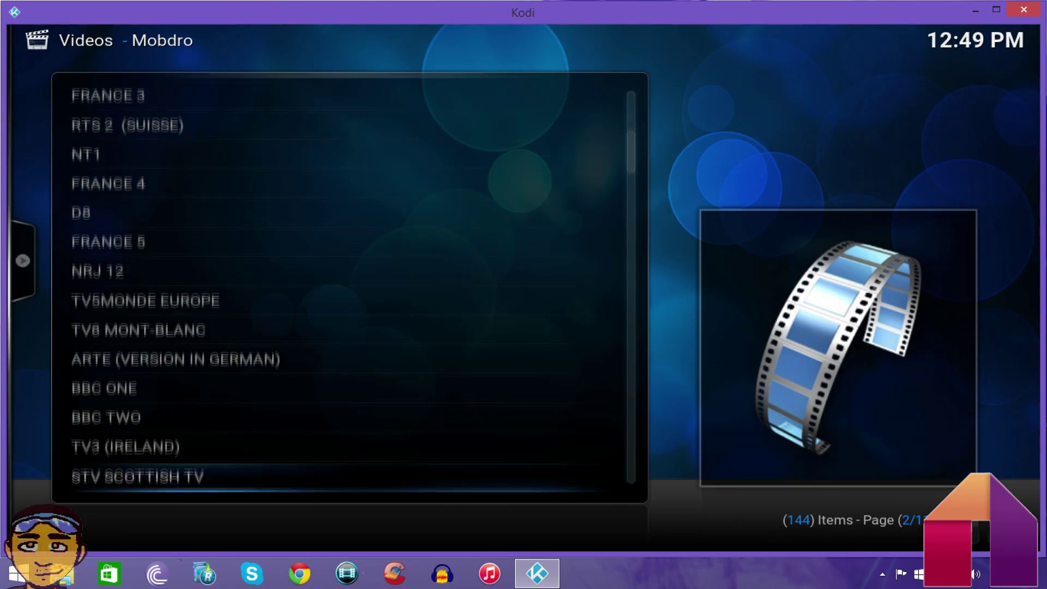
key(Down)
key(Down)
key(Down)
key(Down)
key(Down)
key(Down)
key(Down)
key(Down)
key(Down)
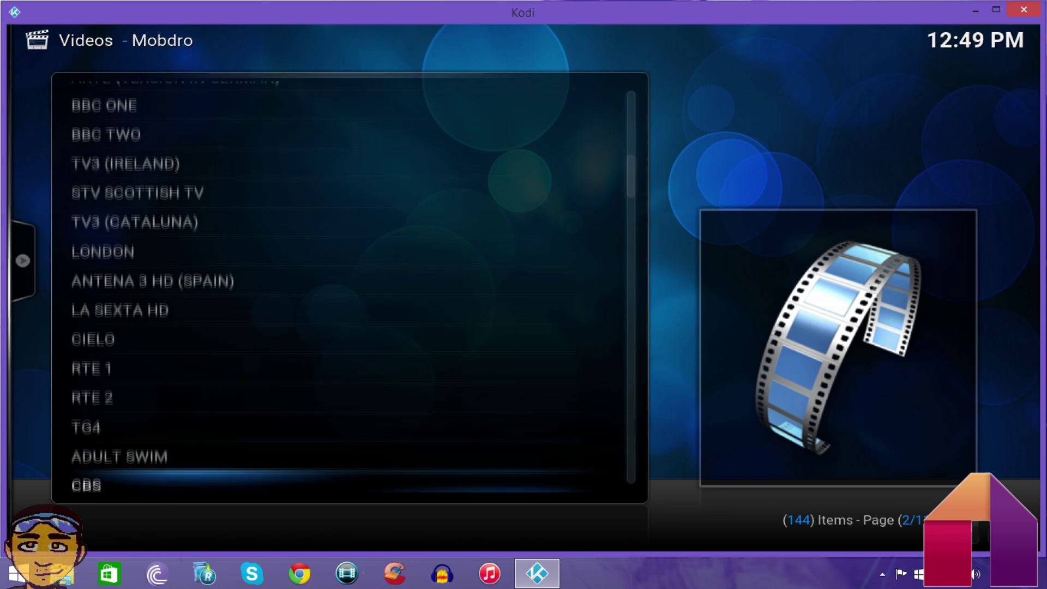
key(Down)
key(Down)
key(Up)
key(Up)
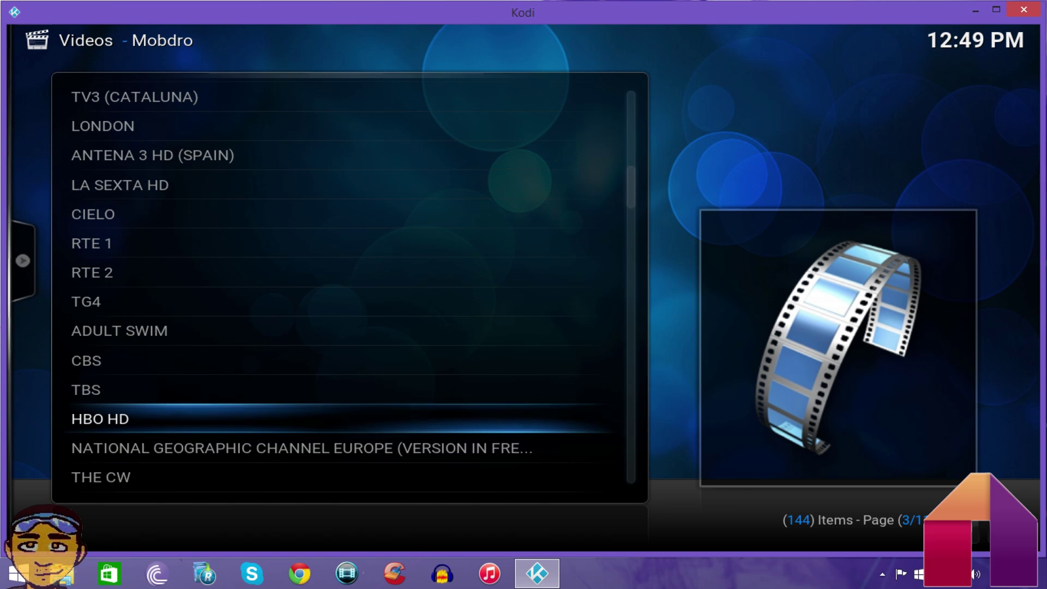
key(Return)
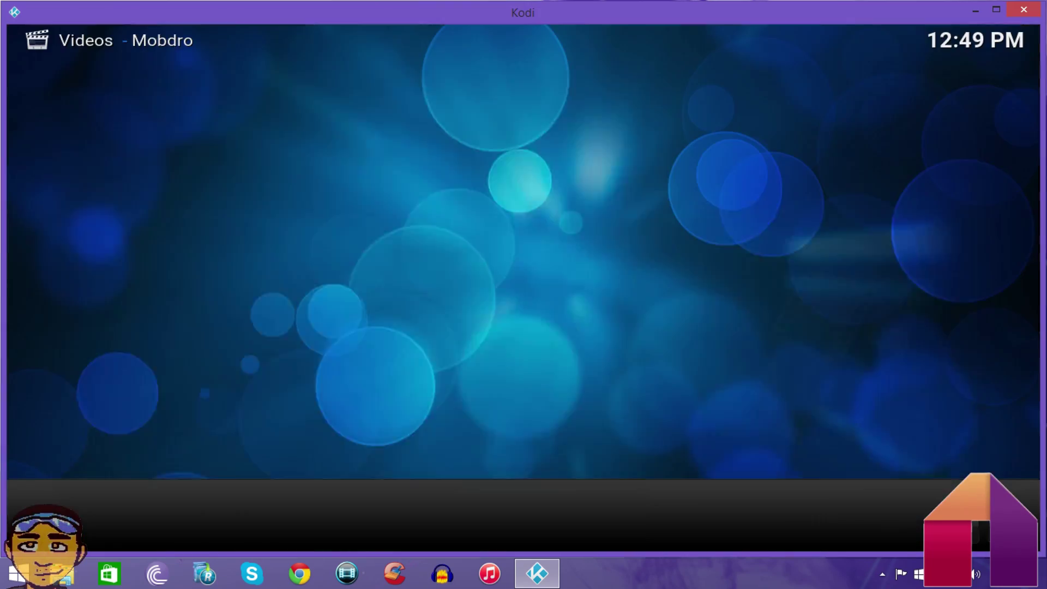
Play NICKELODEON, stop it, and return to Kodi's home screen.
key(Down)
key(Down)
key(Down)
key(Down)
key(Down)
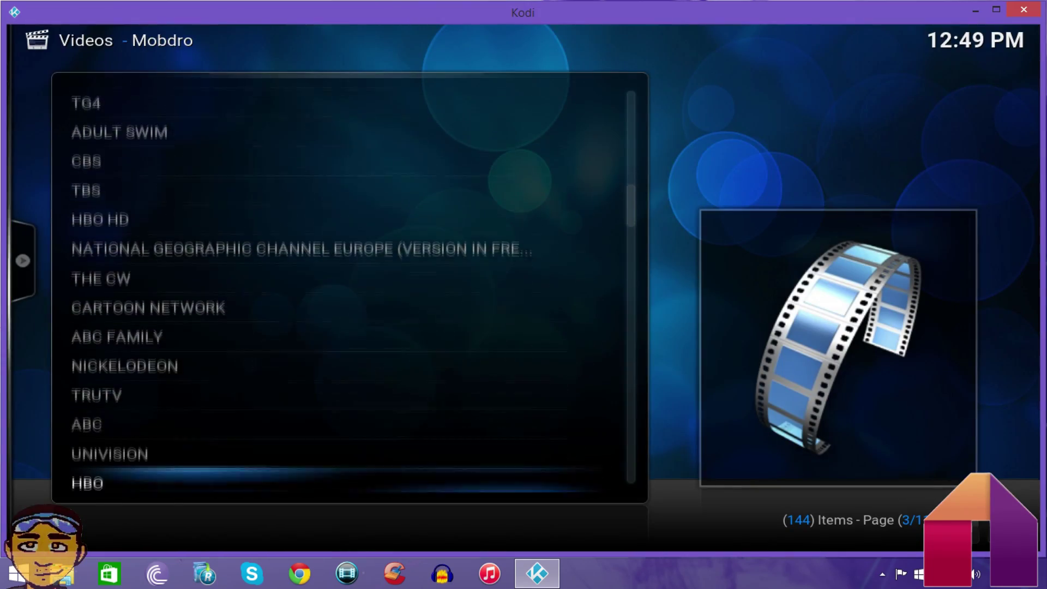
key(Up)
key(Up)
key(Up)
key(Up)
key(Return)
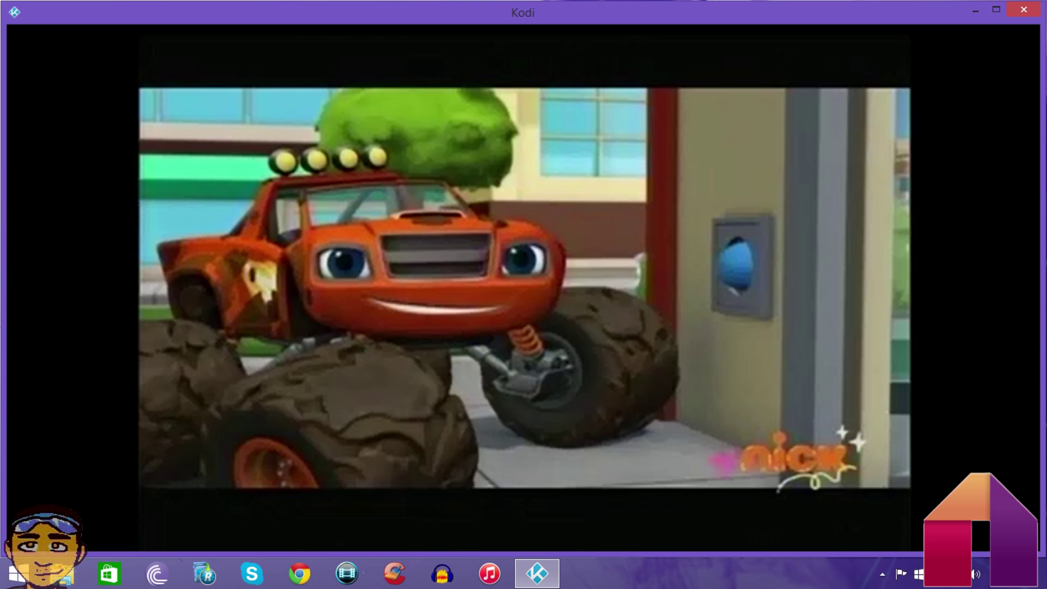
key(m)
key(Right)
key(Right)
key(Return)
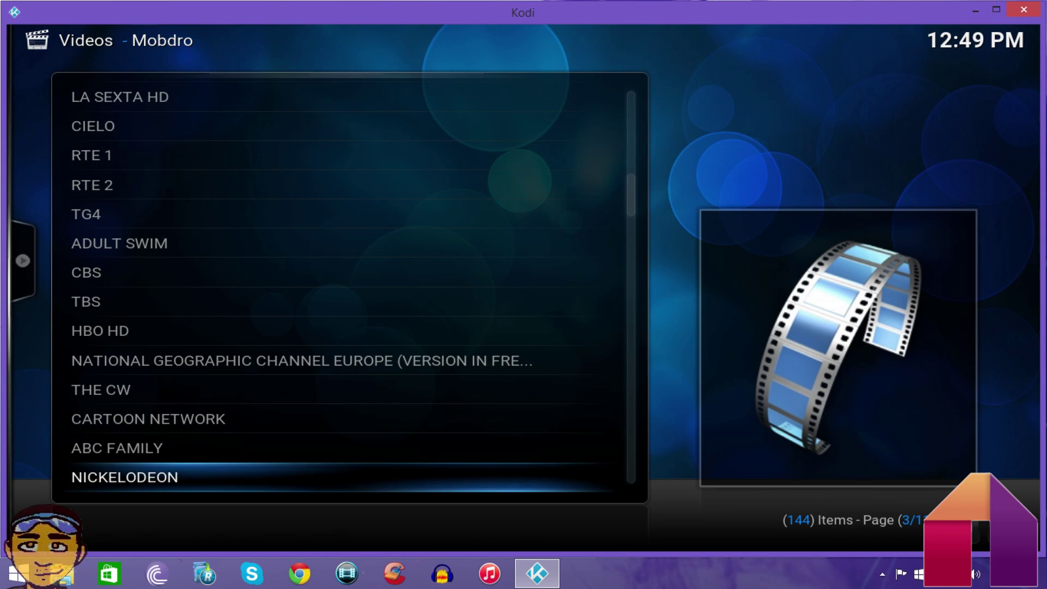
key(Escape)
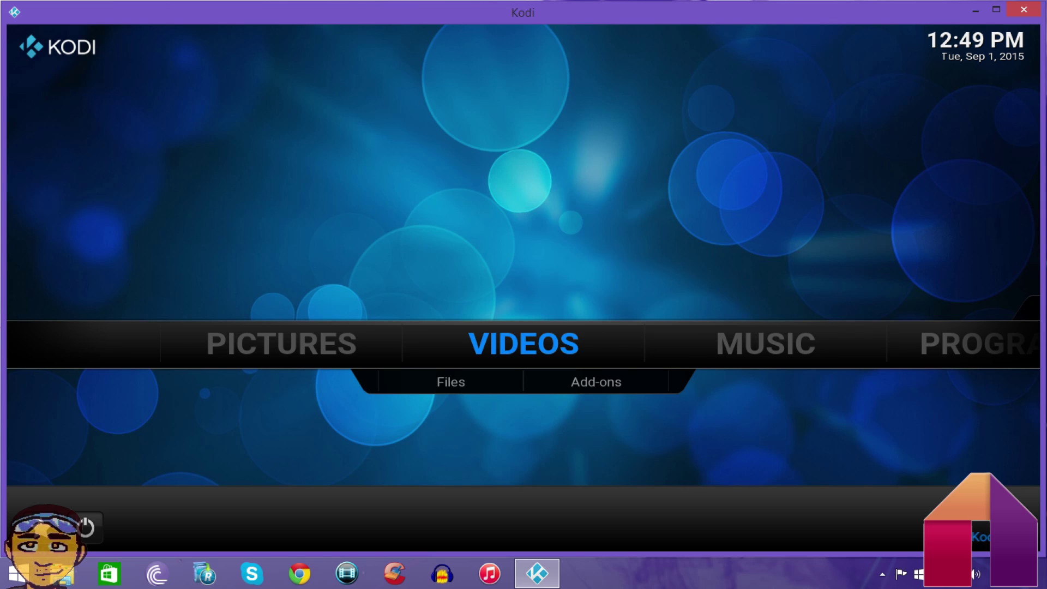
key(Down)
key(Right)
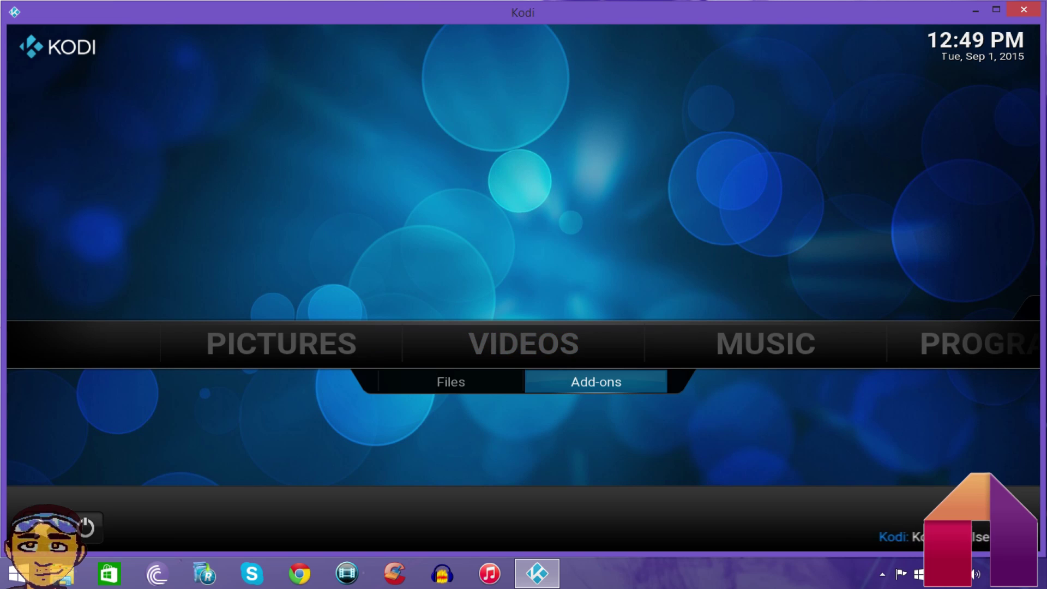
key(Return)
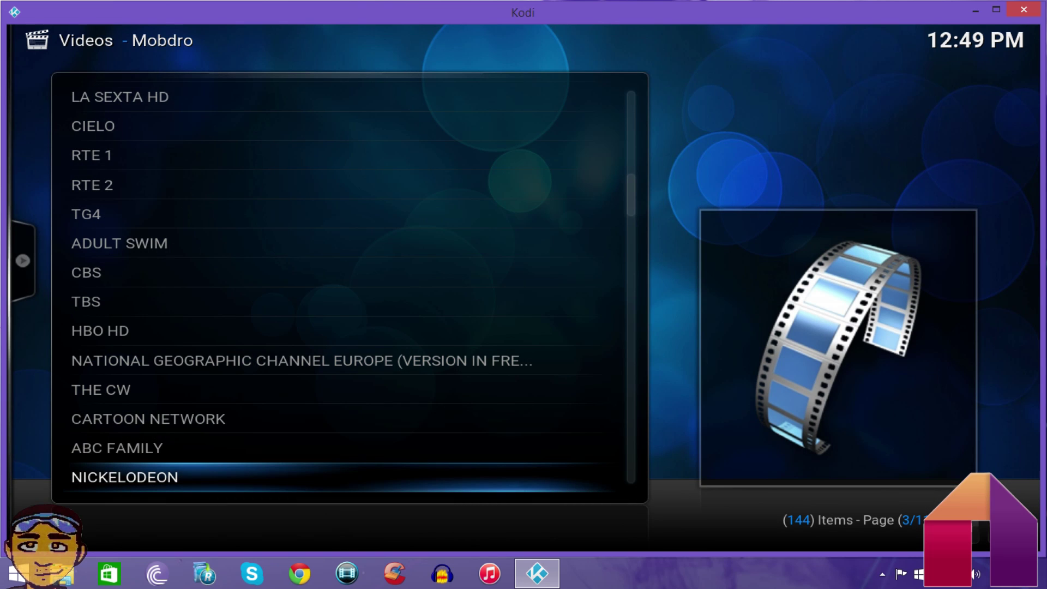
key(Down)
key(Down)
key(Down)
key(Down)
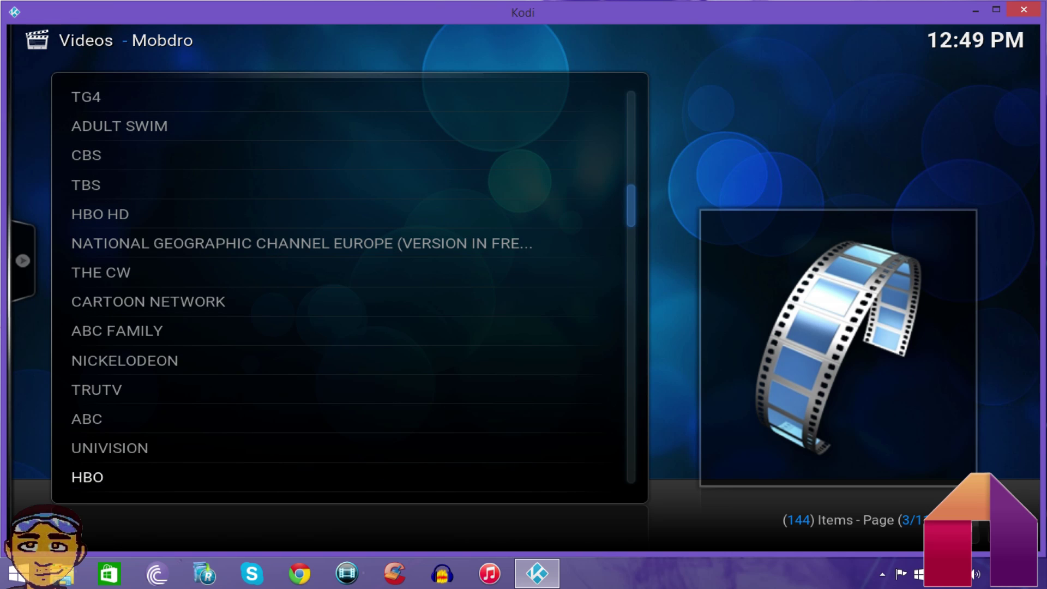